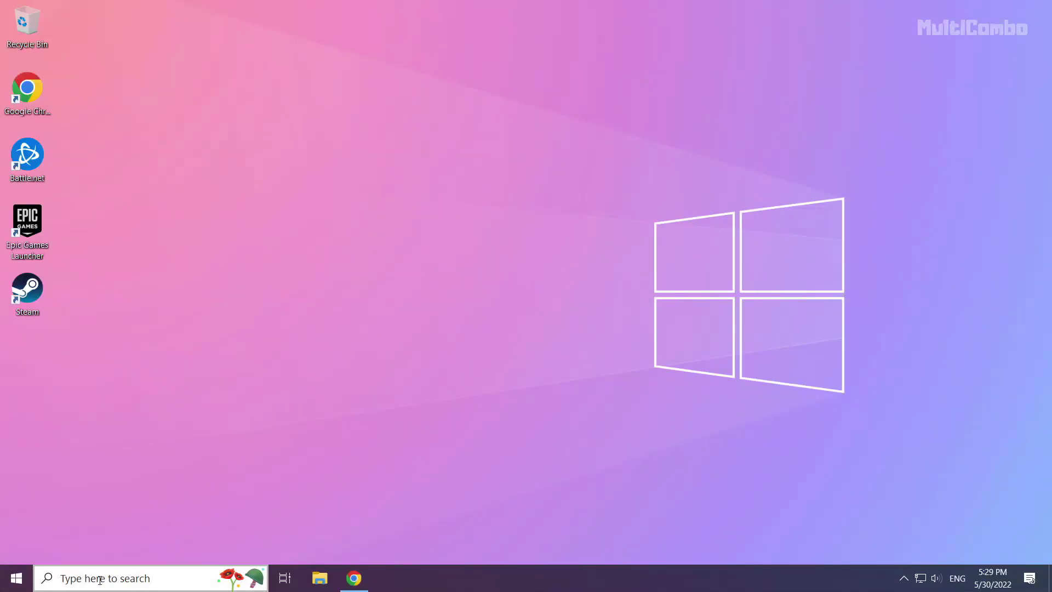
Search Windows for 'device manager' so Device Manager shows as the best match
click(129, 578)
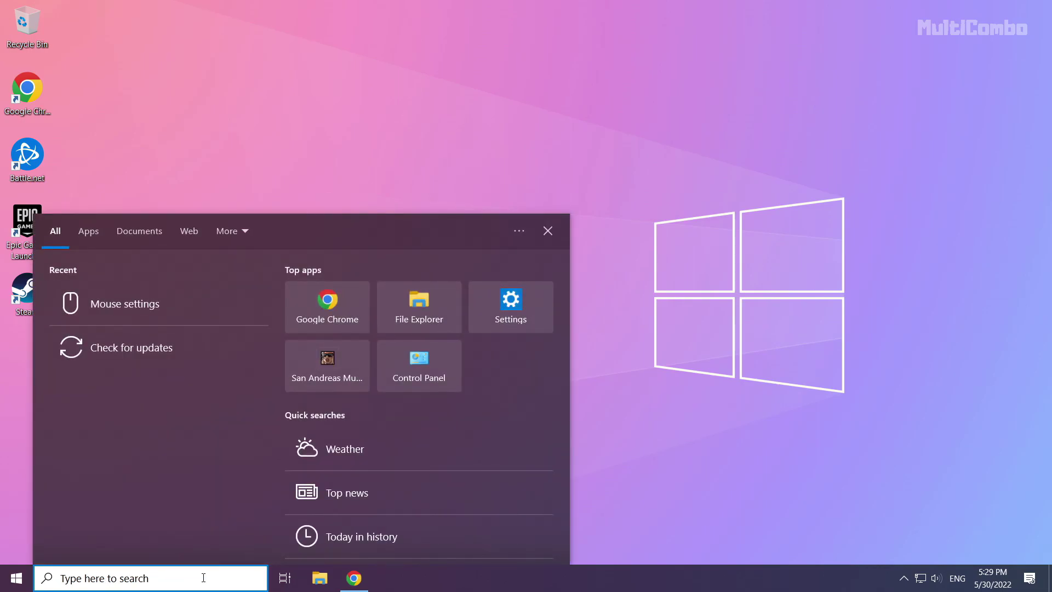
text(devic)
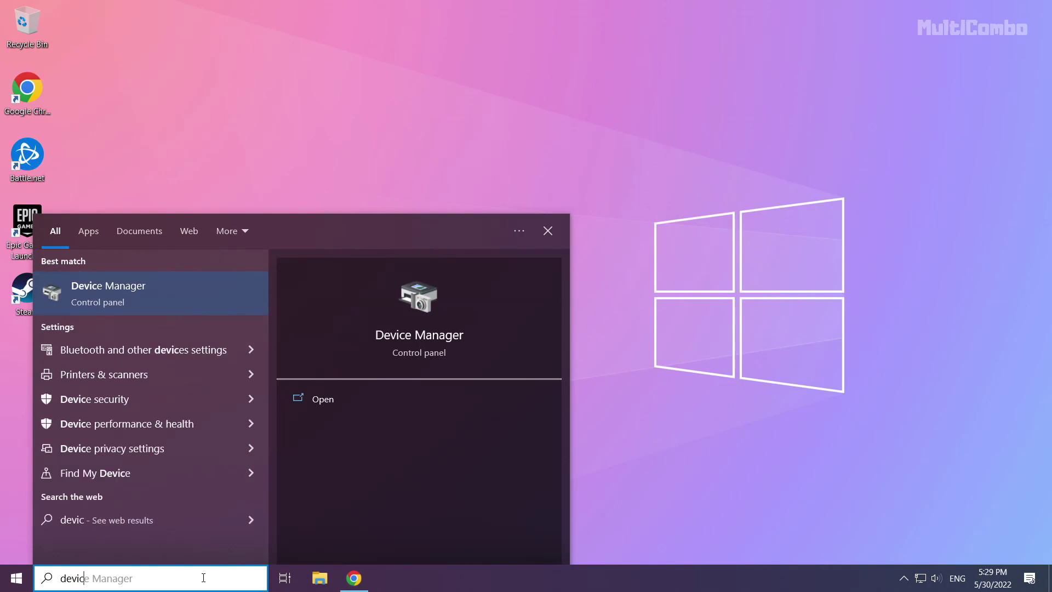
text(e mana)
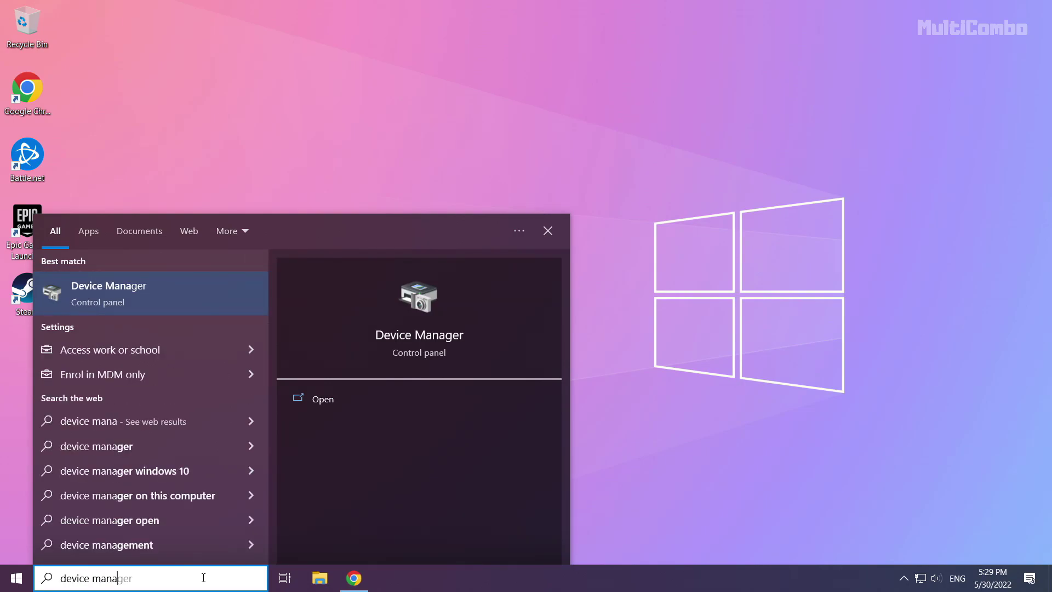
text(ger)
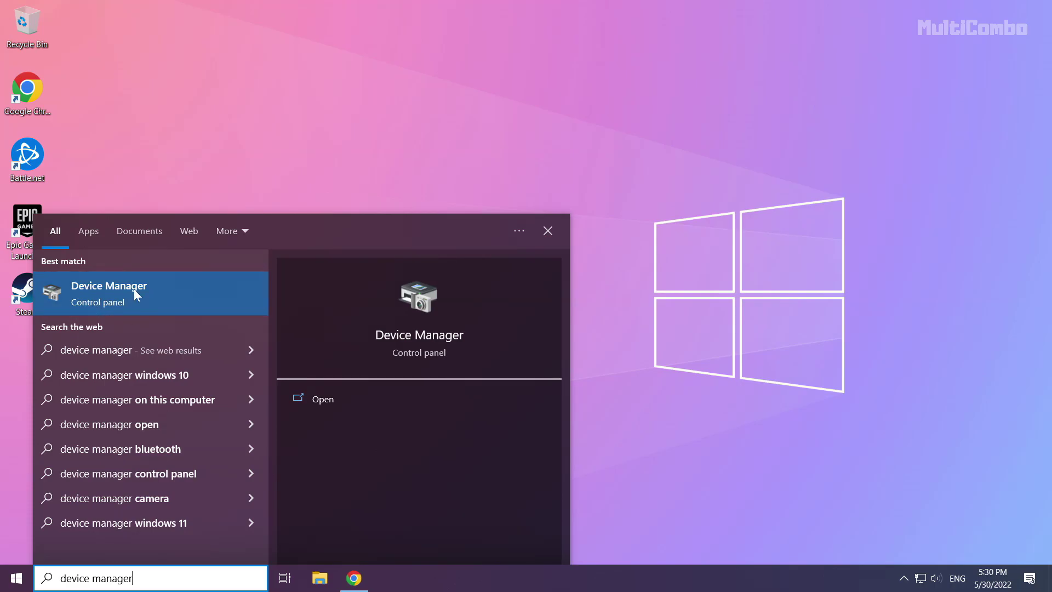
Open Device Manager, centre its window, and expand Display adapters
click(120, 293)
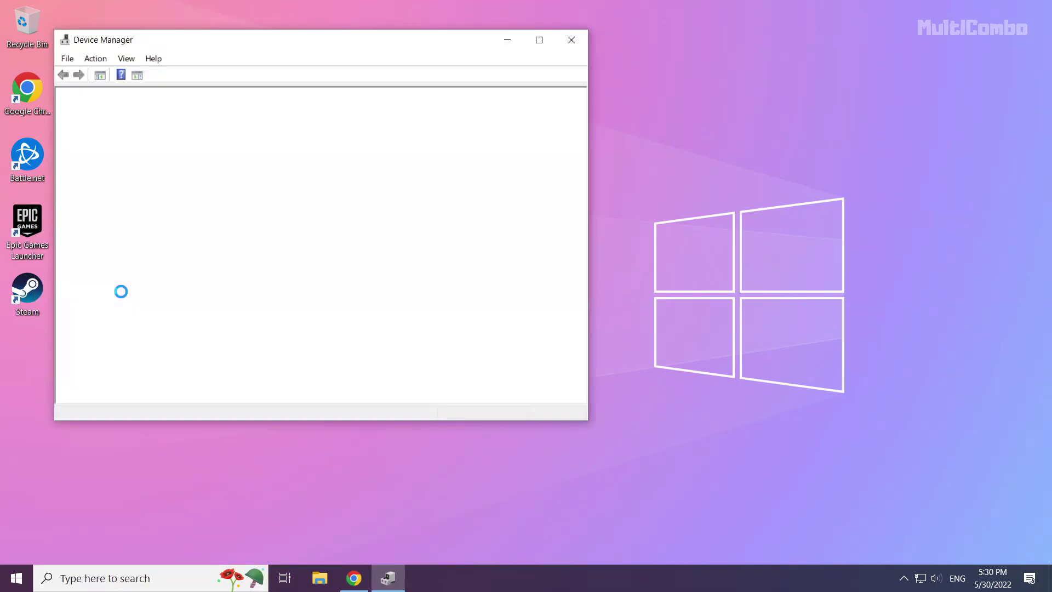
drag(243, 47, 444, 96)
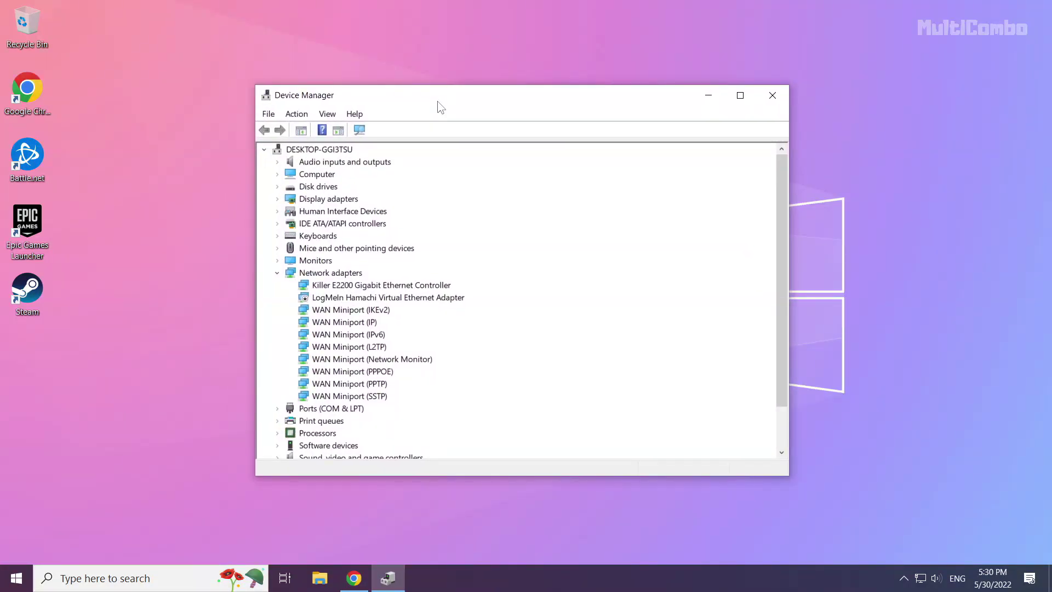
click(291, 200)
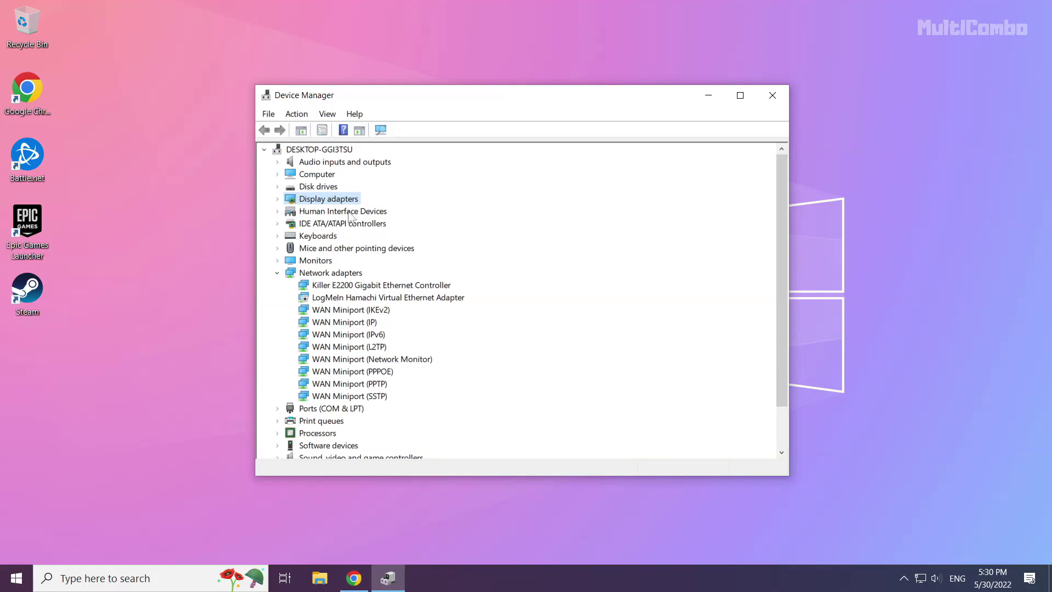
click(277, 199)
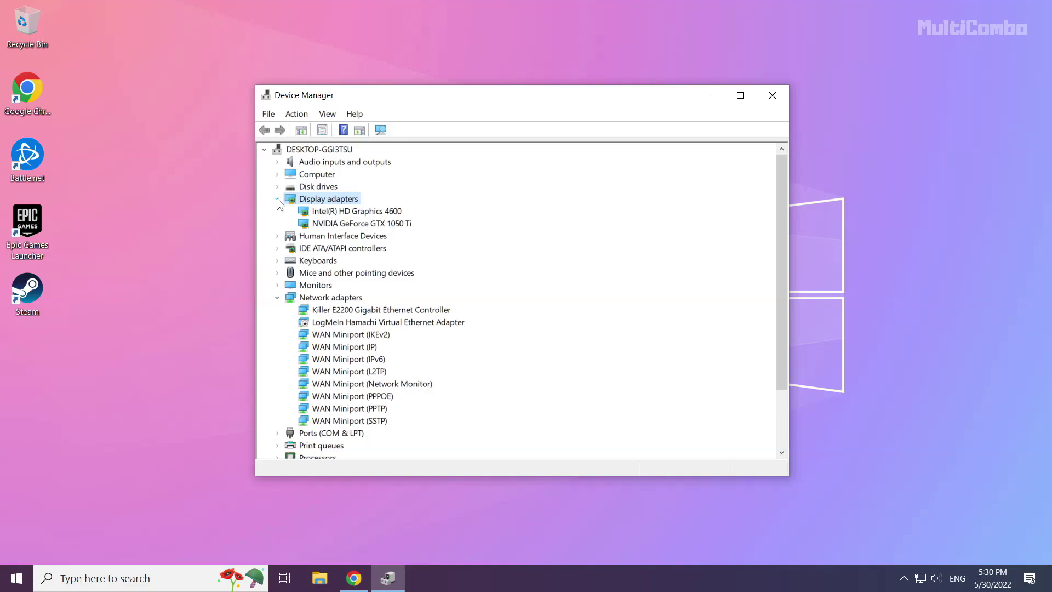
Auto-search a driver update for the NVIDIA GeForce GTX 1050 Ti; best driver already installed
click(340, 223)
click(343, 212)
click(343, 223)
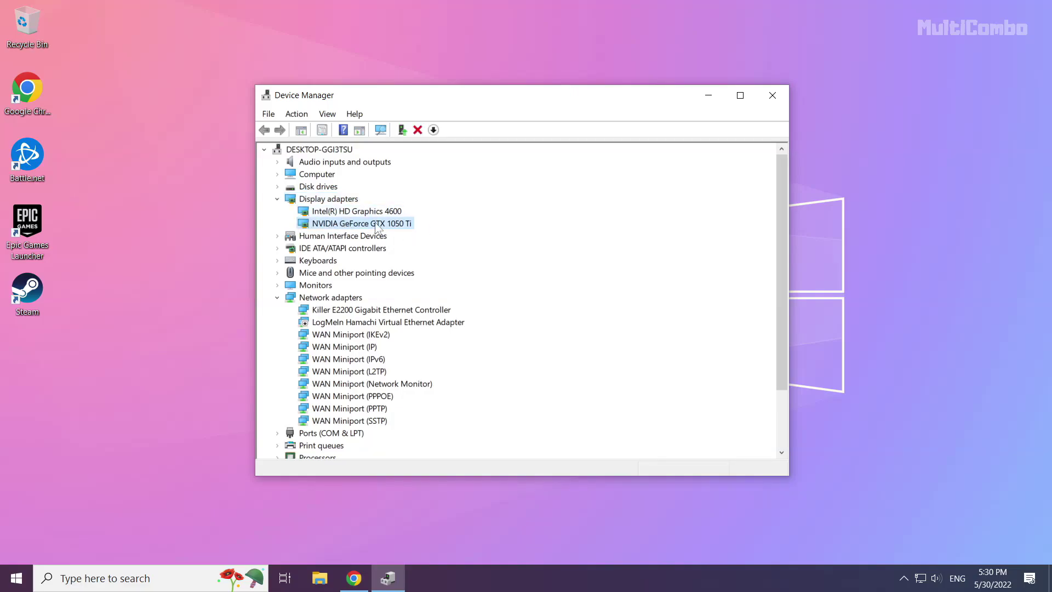
right_click(343, 221)
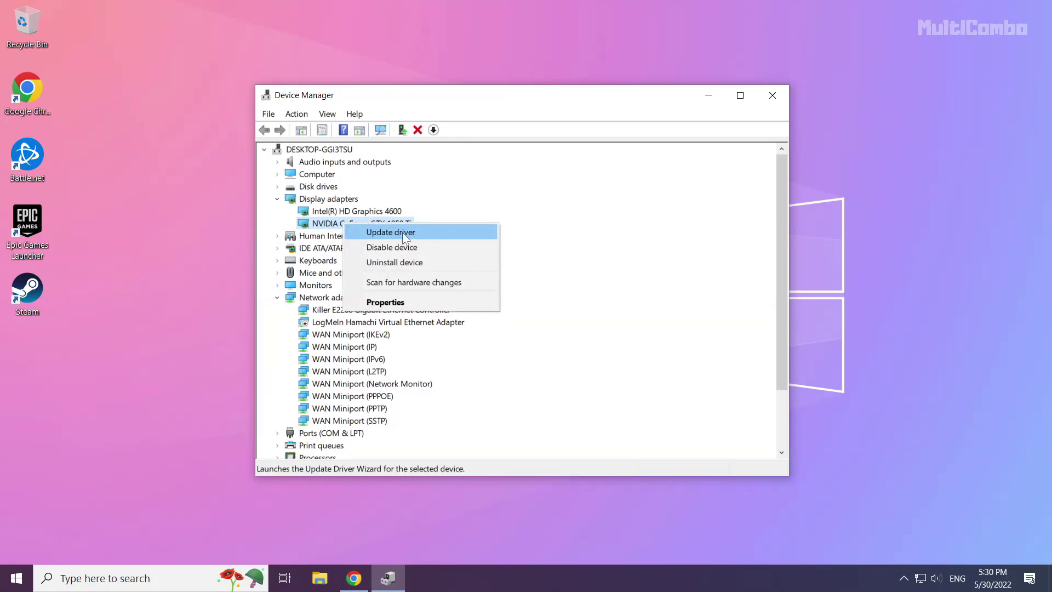
click(408, 235)
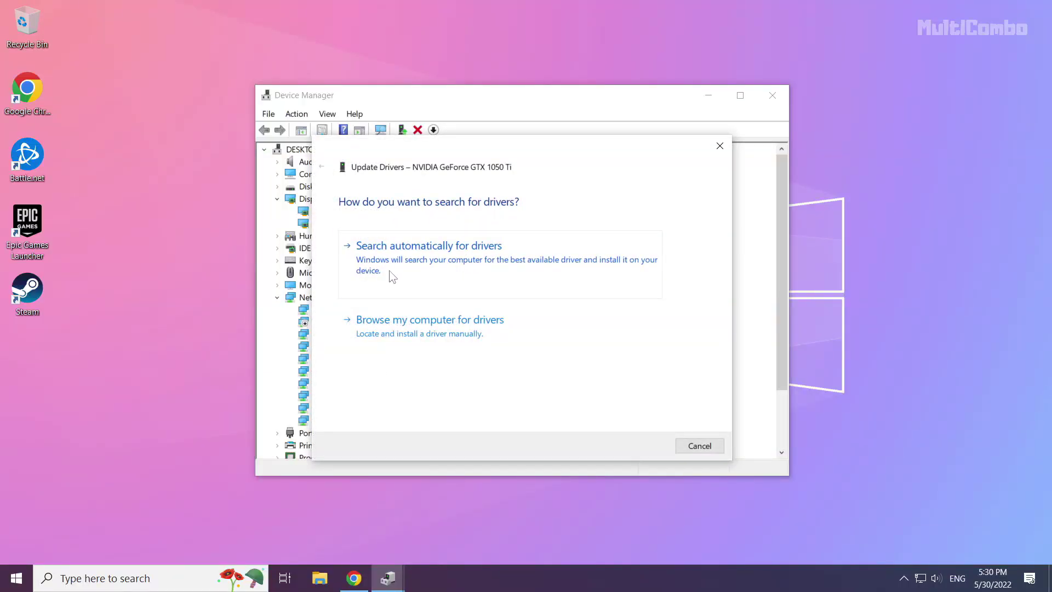
click(469, 274)
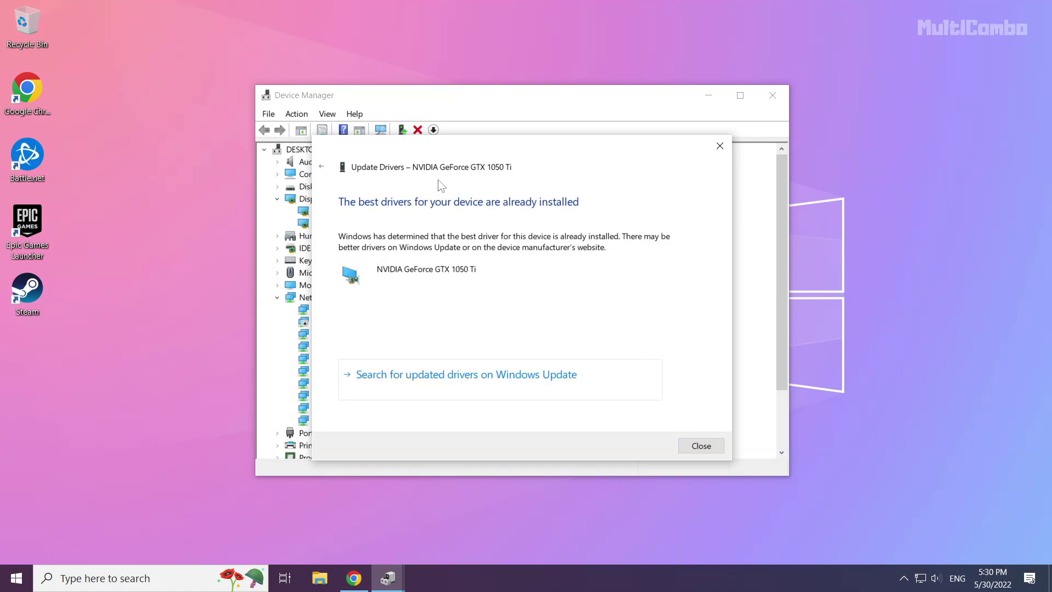
click(705, 445)
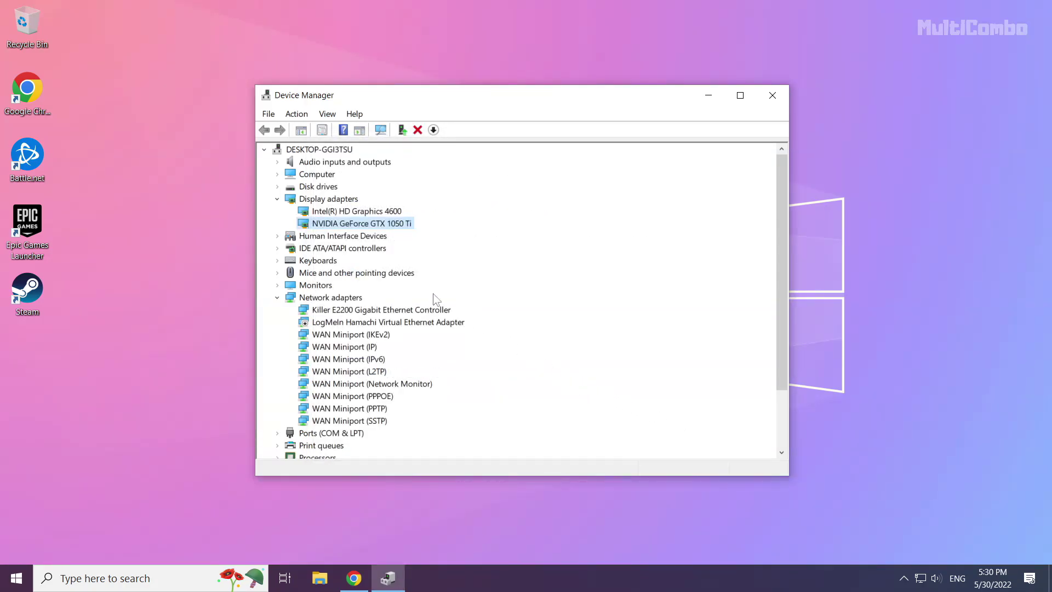
Auto-search a driver update for the Intel(R) HD Graphics 4600, then close the result
click(330, 214)
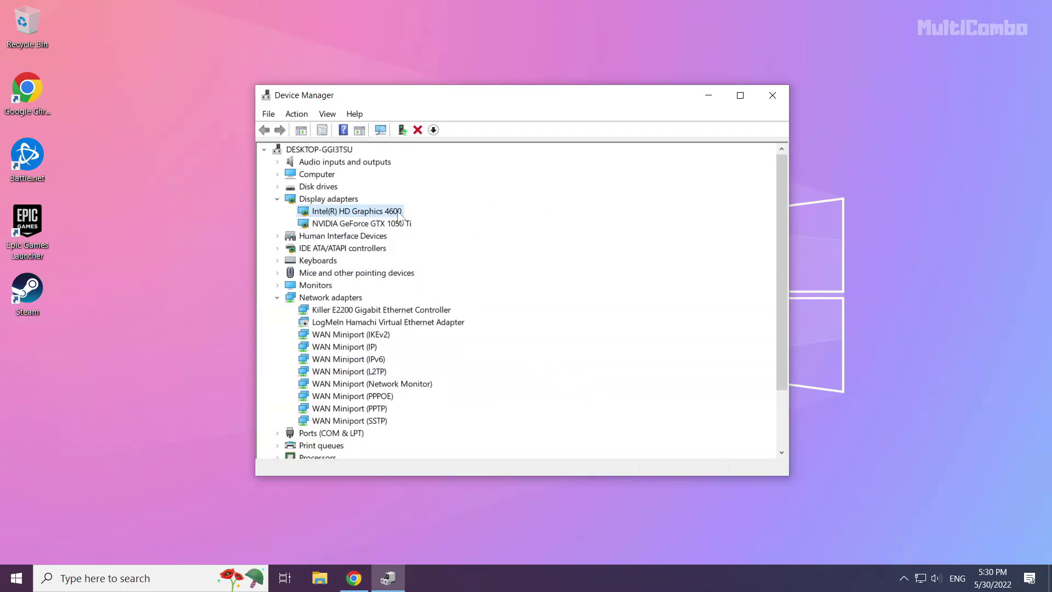
right_click(355, 215)
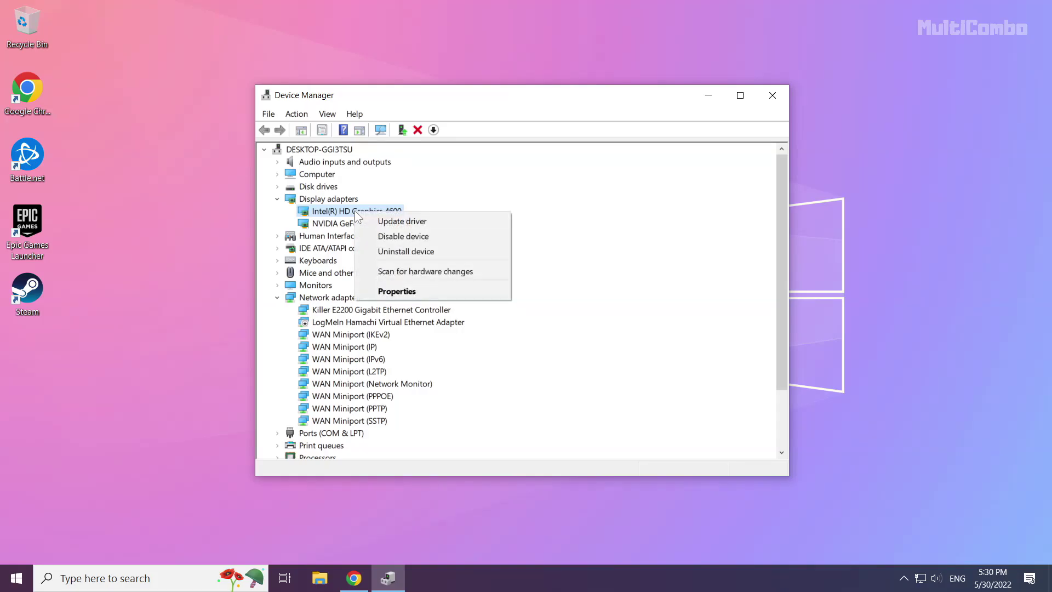
click(441, 223)
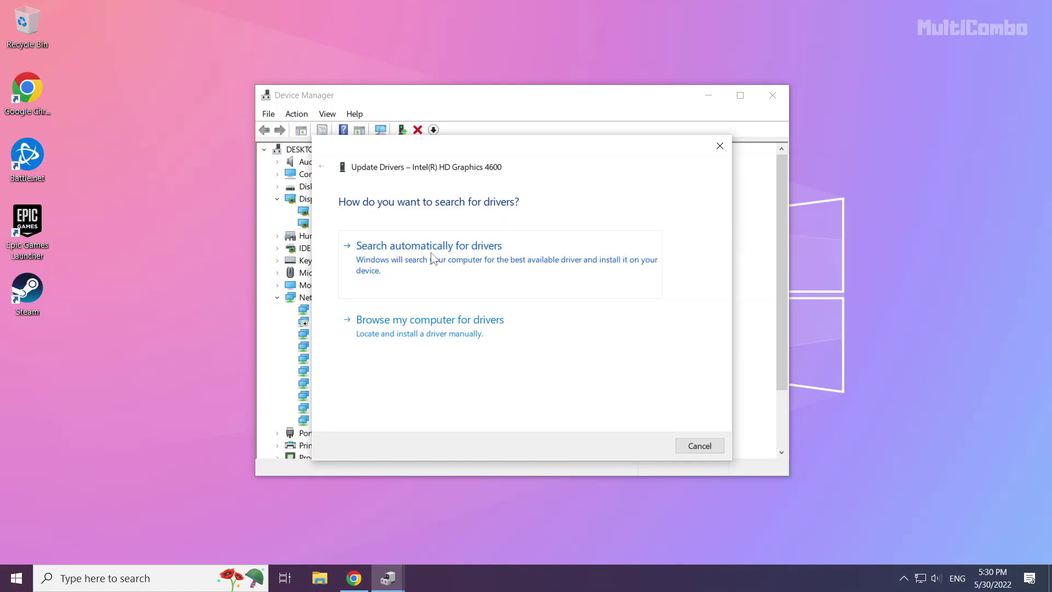
click(435, 280)
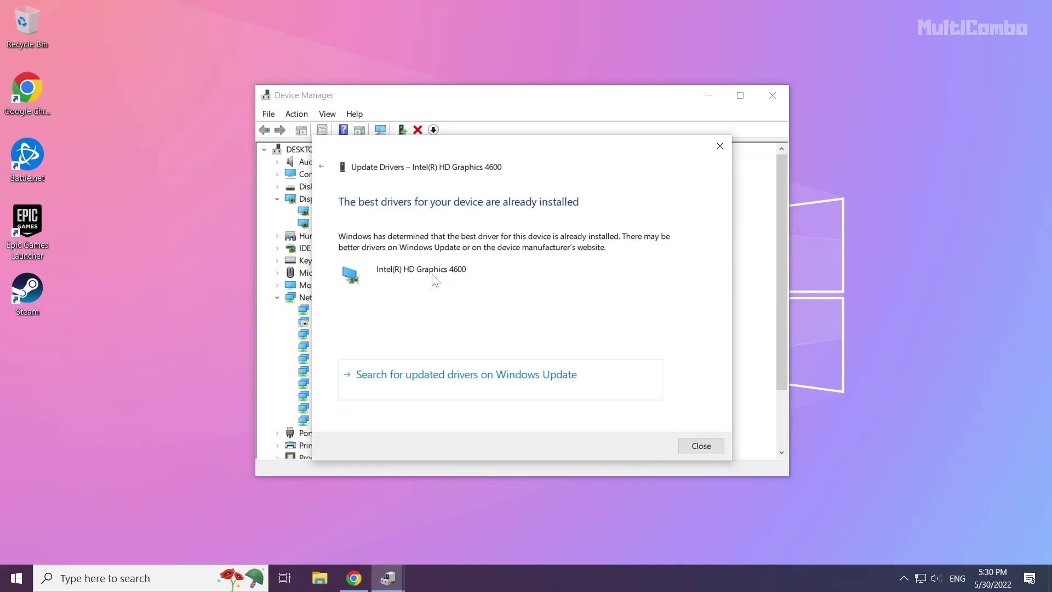
click(704, 446)
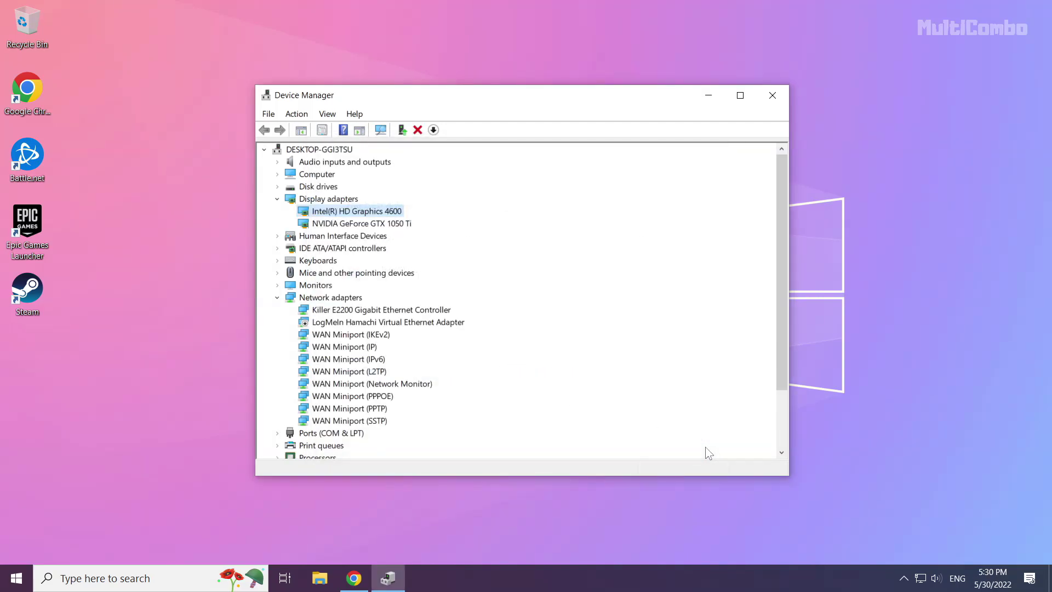
Close Device Manager and search Windows for 'update'
click(772, 98)
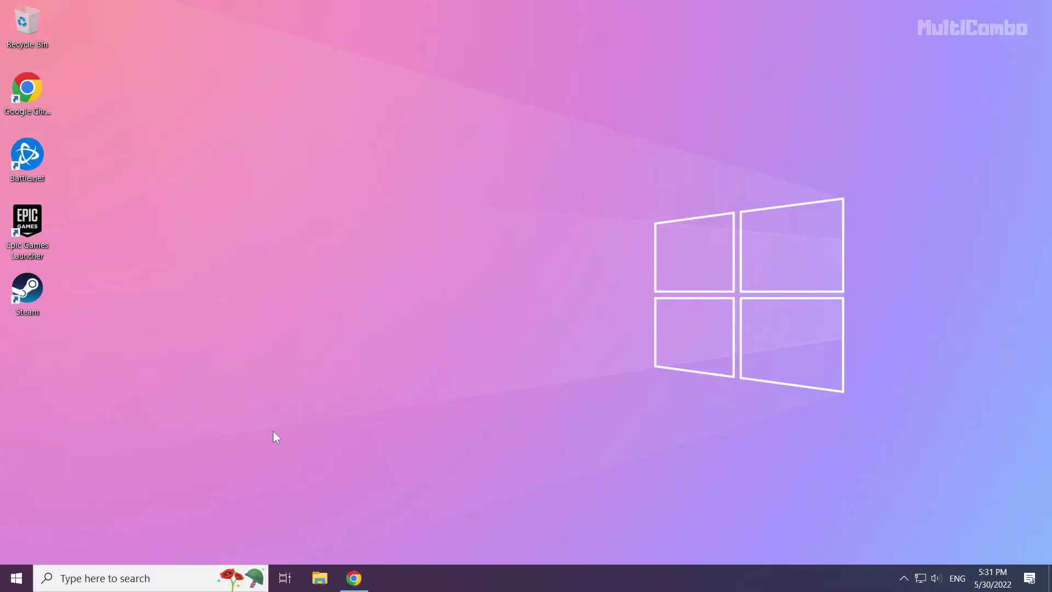
click(130, 580)
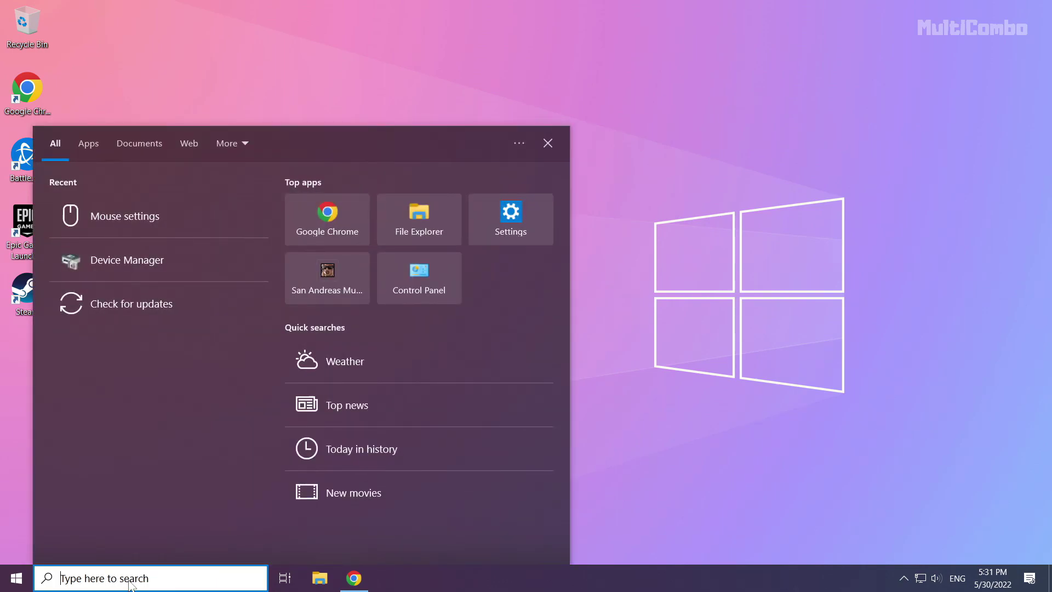
text(update)
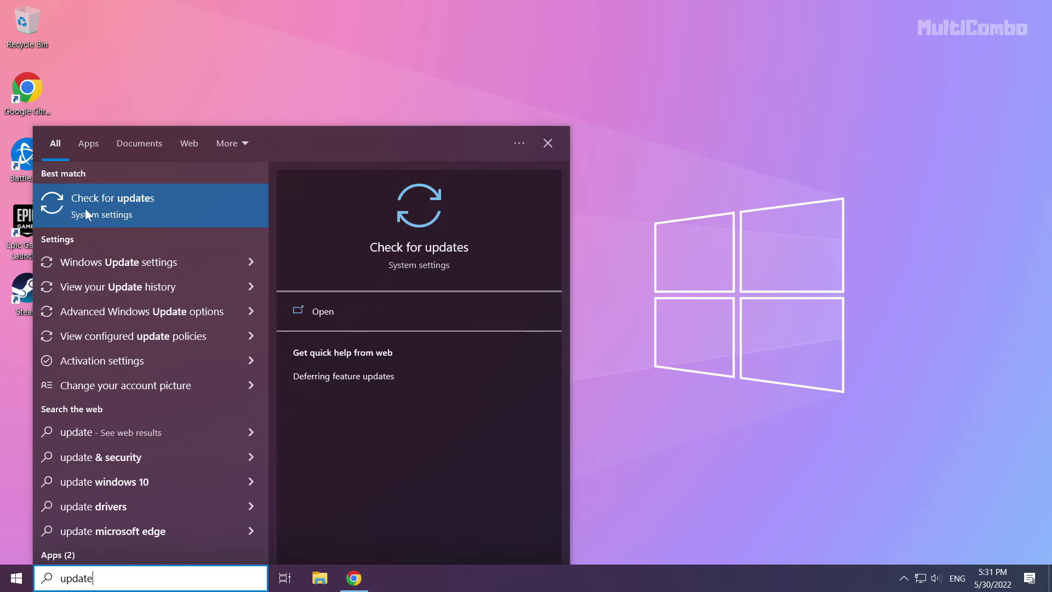
Check for updates in Windows Update, find the PC up to date, and close Settings
click(145, 208)
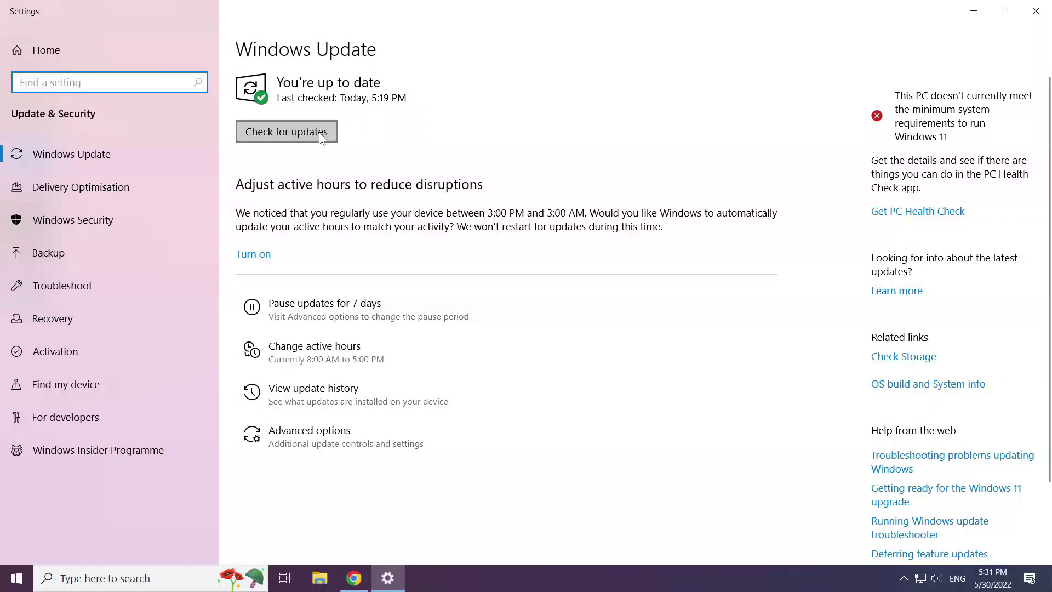
click(291, 136)
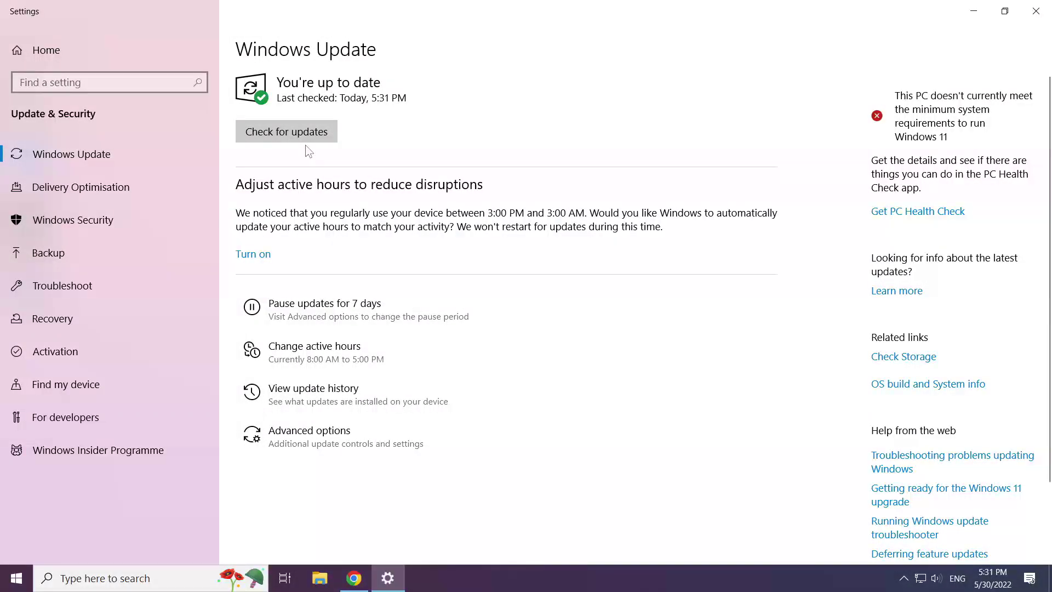
click(1037, 12)
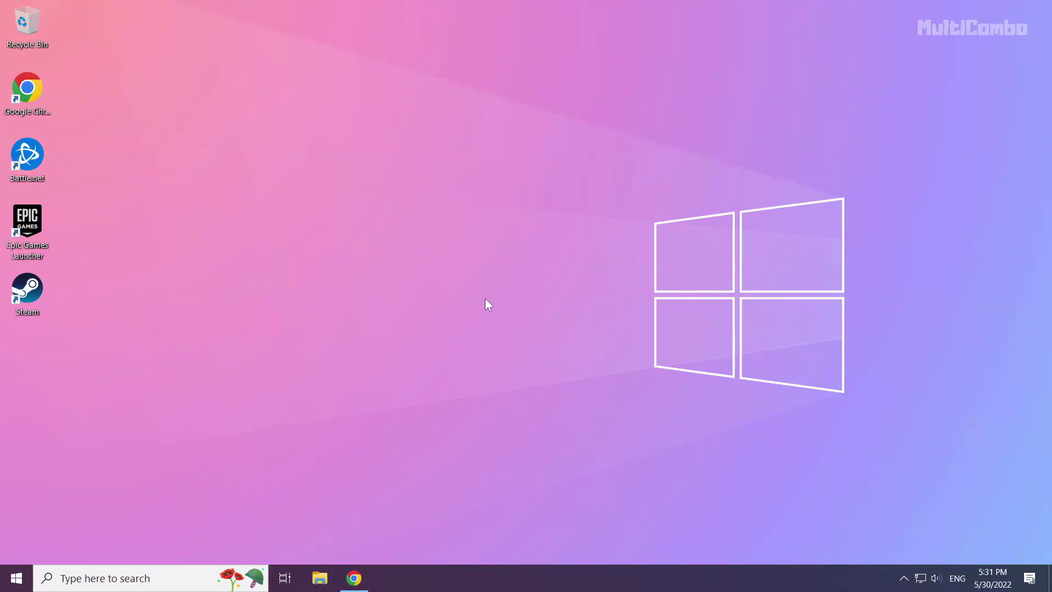
Return to Chrome's DirectX End-User Runtime page and download the Web Installer
click(359, 585)
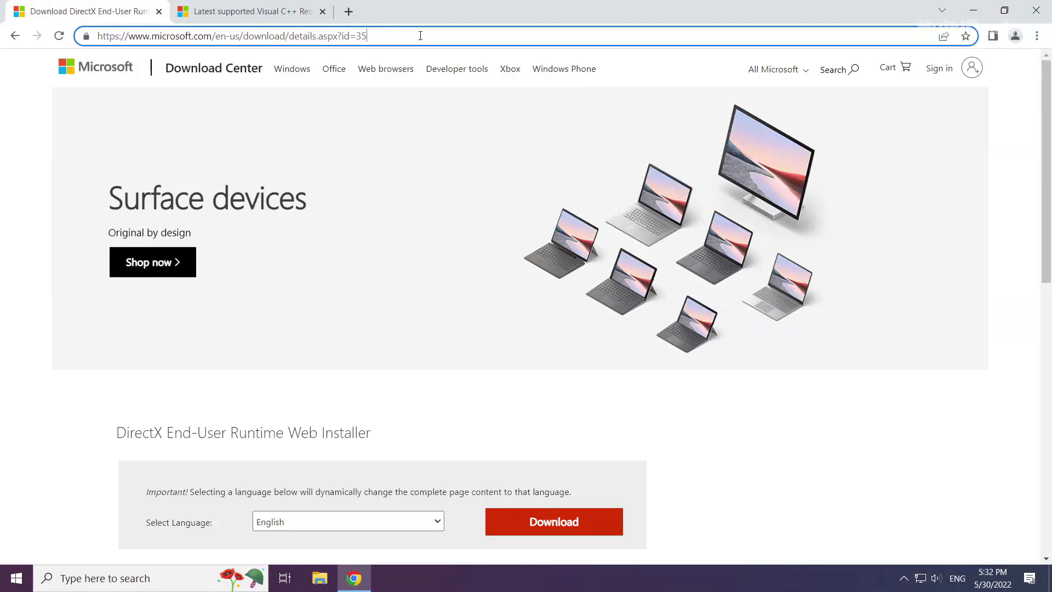
drag(420, 36, 442, 34)
click(430, 399)
scroll(421, 398, down, 1)
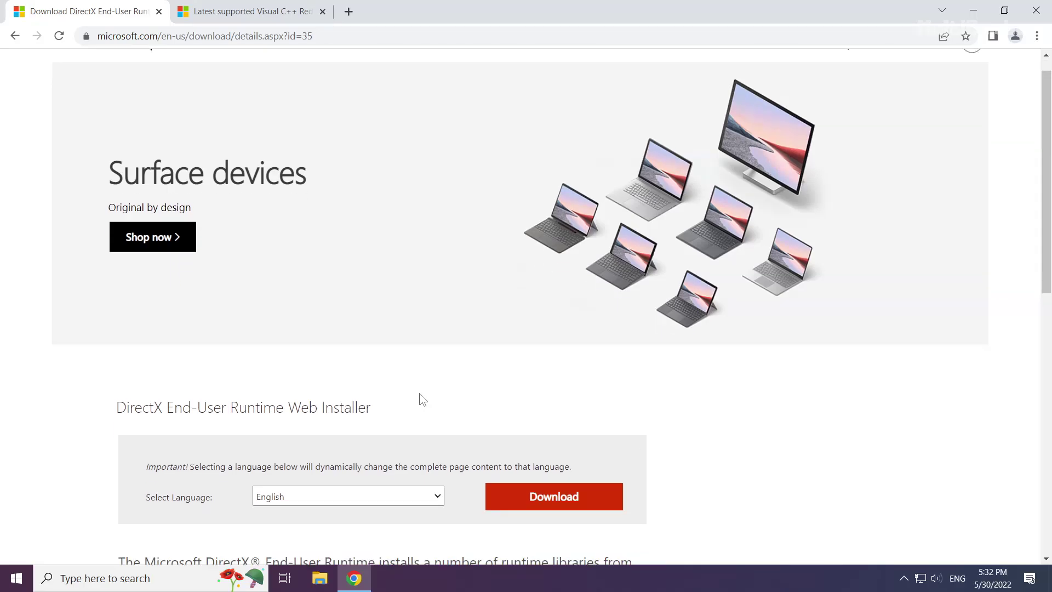
scroll(420, 395, down, 2)
drag(386, 298, 103, 294)
click(101, 294)
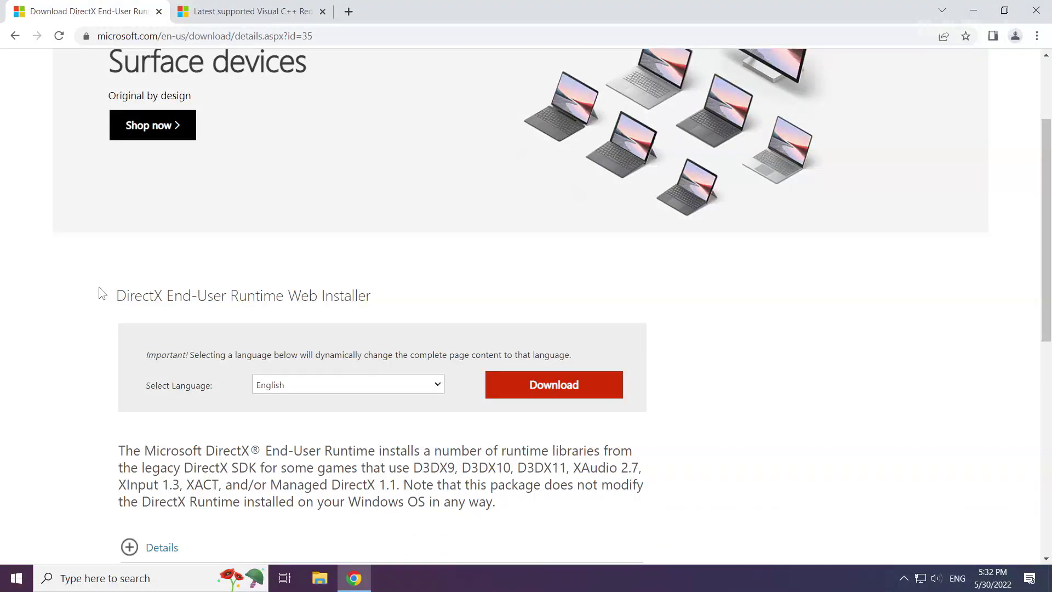
click(550, 393)
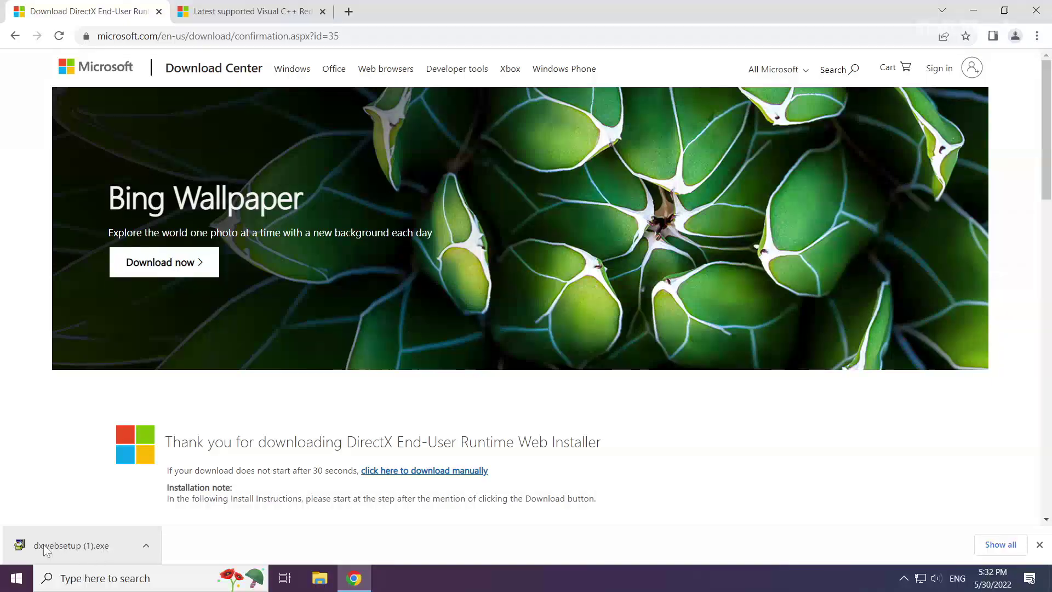
Run dxwebsetup.exe, accept the licence, decline the Bing Bar, and finish setup
click(73, 544)
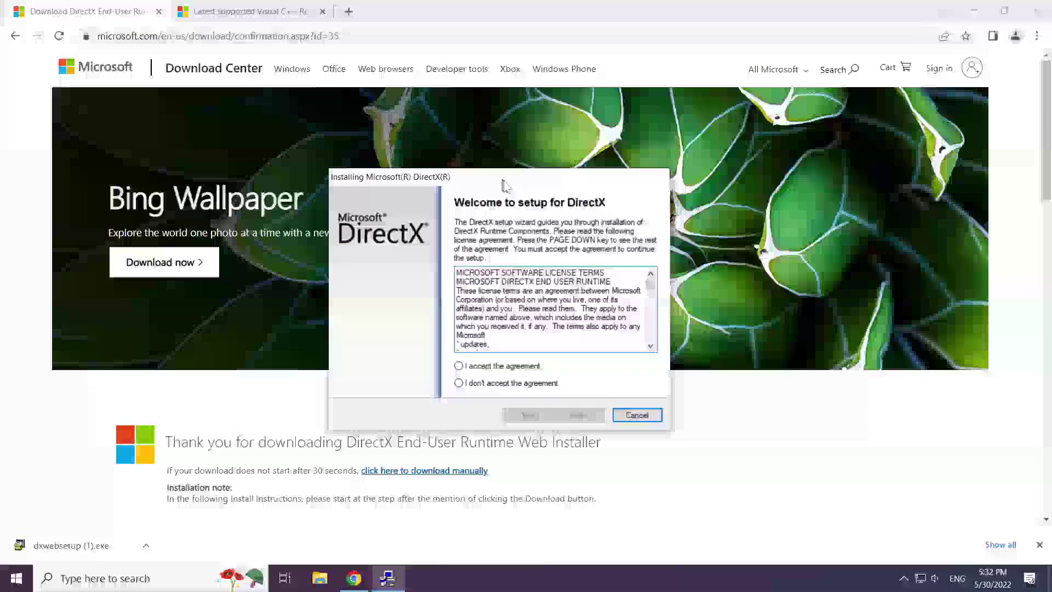
drag(504, 185, 515, 186)
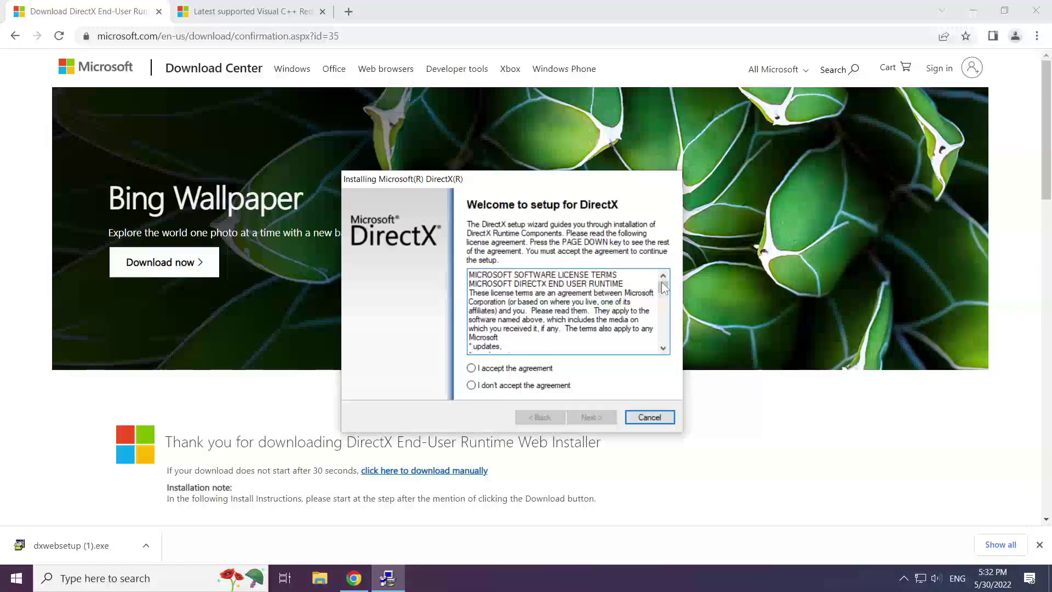
drag(663, 285, 664, 337)
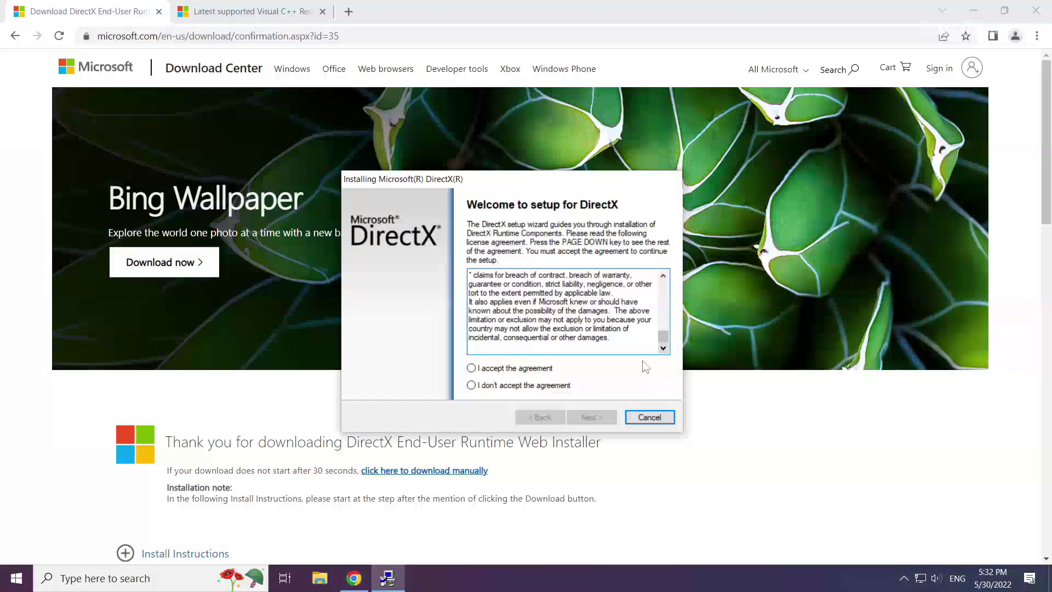
click(471, 369)
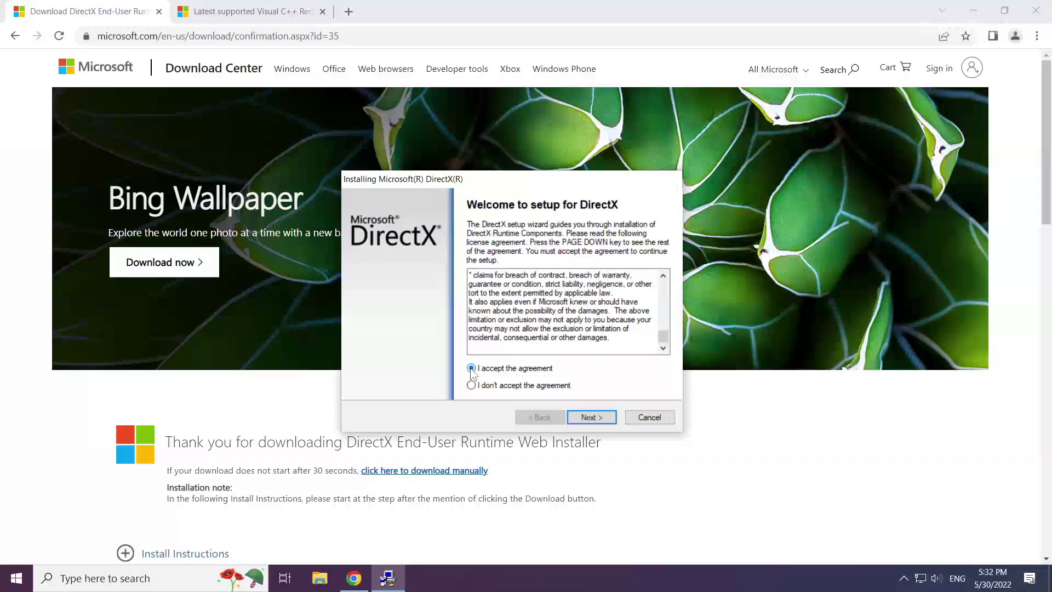
click(590, 418)
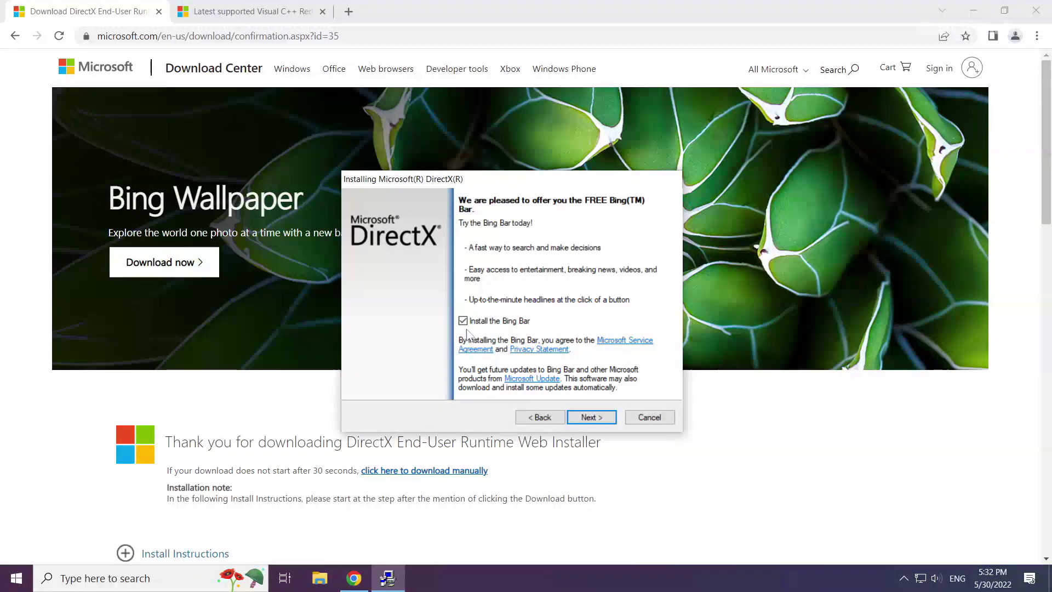
click(463, 321)
click(590, 417)
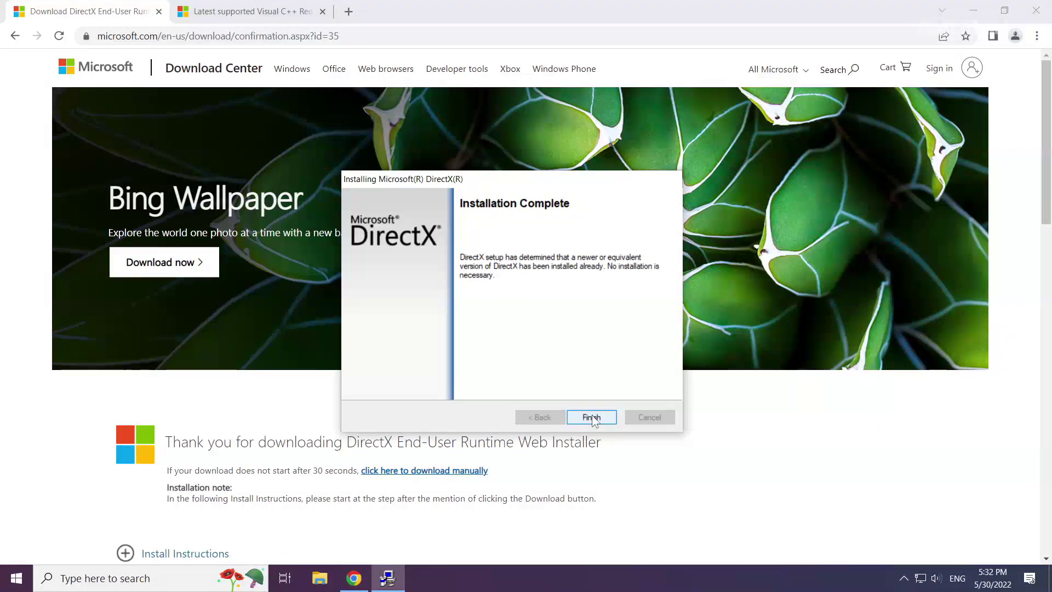
click(592, 417)
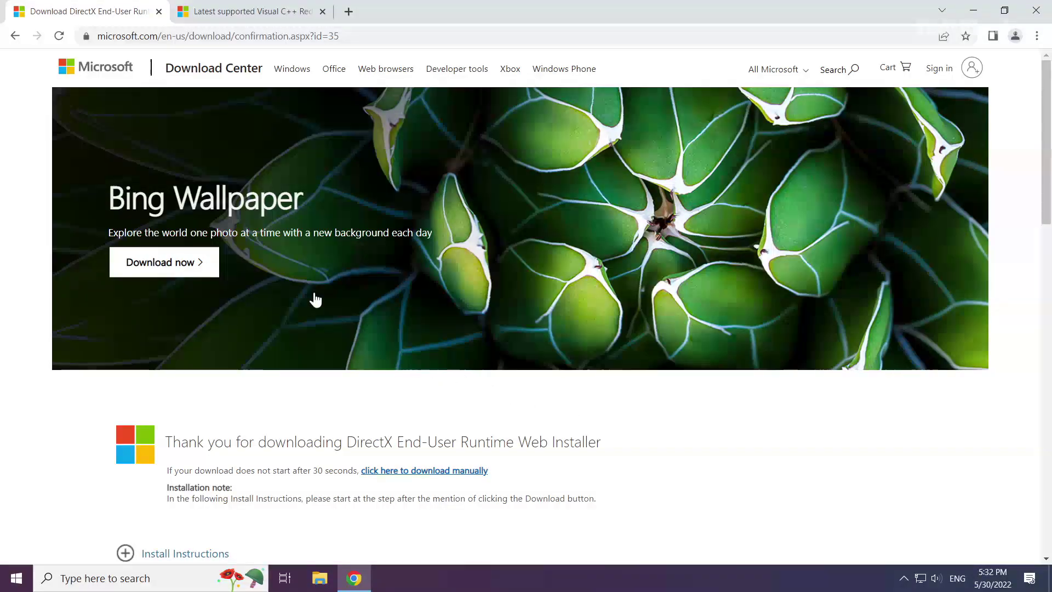
Close the DirectX tab and scroll the Visual C++ page to the Visual Studio 2015–2022 section
click(159, 13)
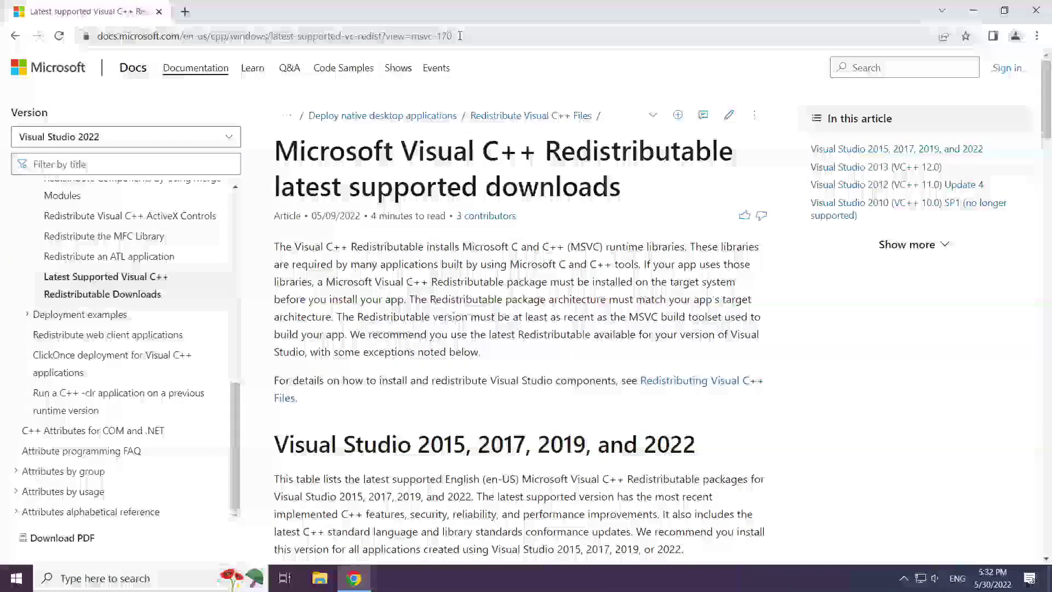
click(547, 36)
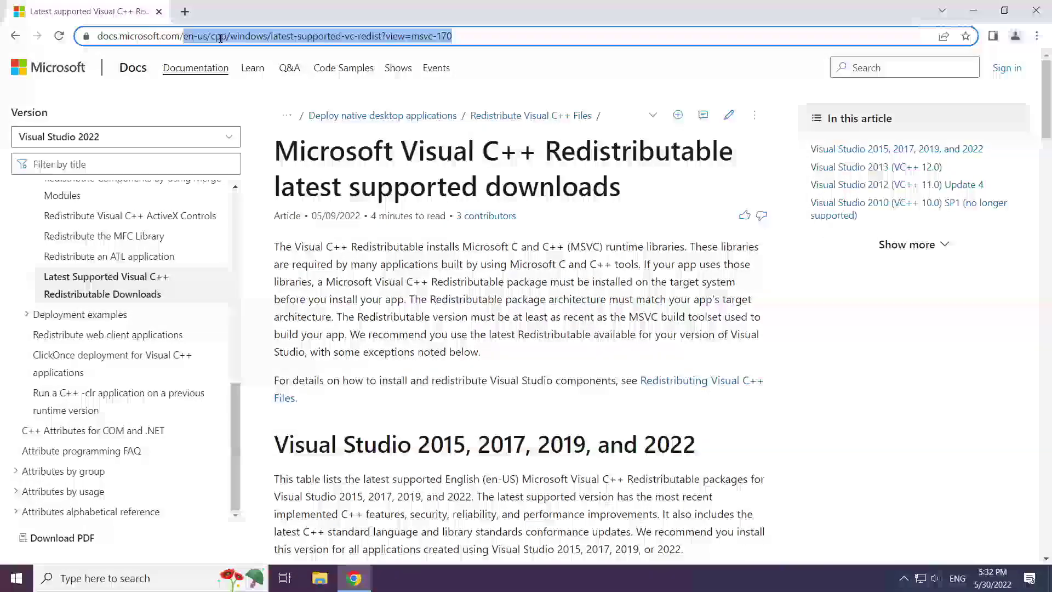
click(546, 32)
drag(275, 152, 496, 154)
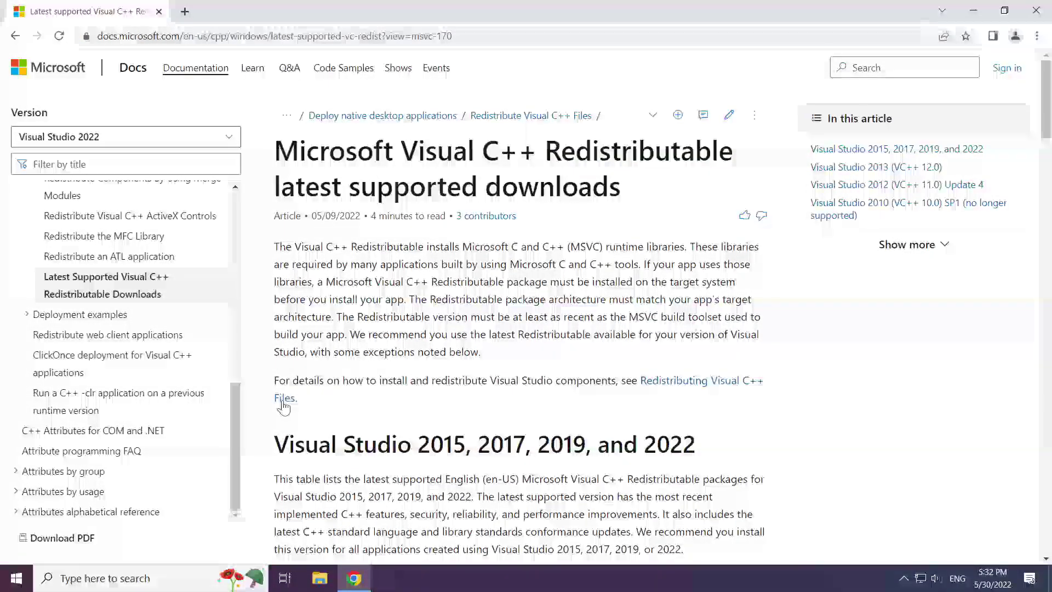
drag(275, 444, 704, 445)
click(528, 432)
scroll(527, 427, down, 4)
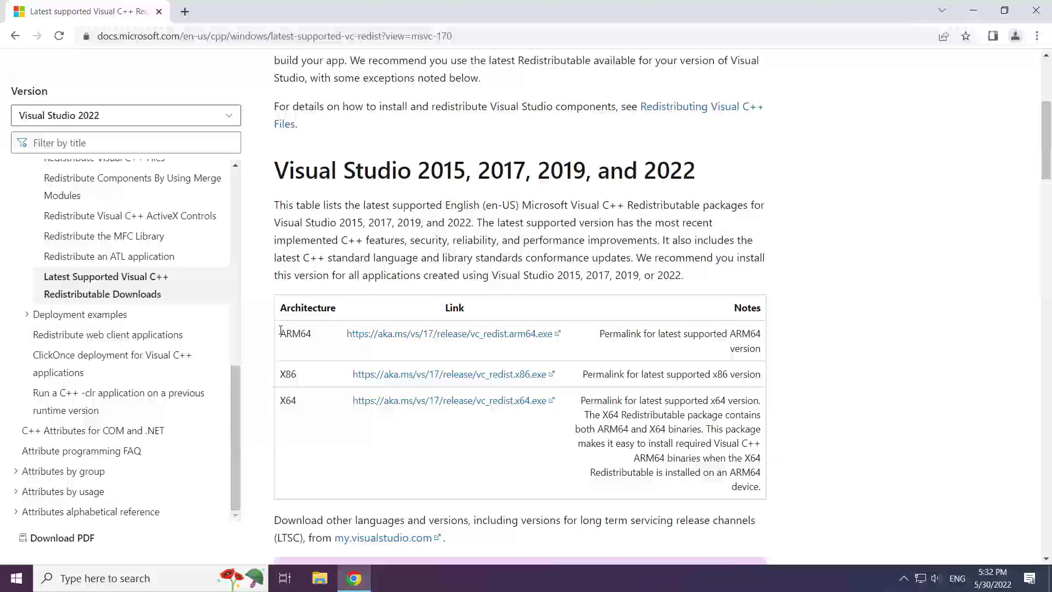
Download the ARM64, x86 and x64 vc_redist installers from the table
drag(368, 395, 584, 401)
click(411, 336)
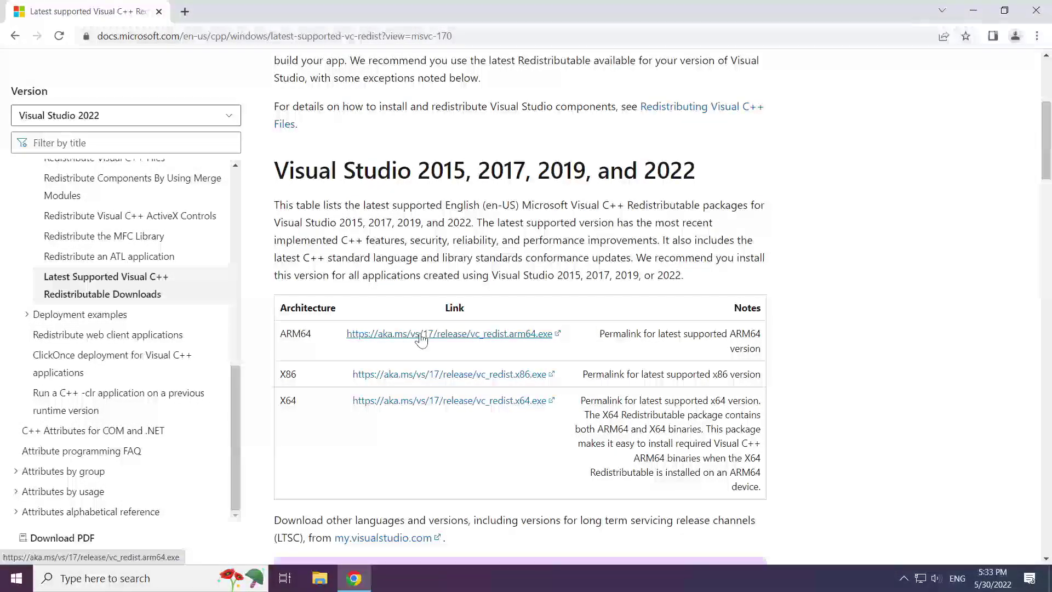
click(422, 376)
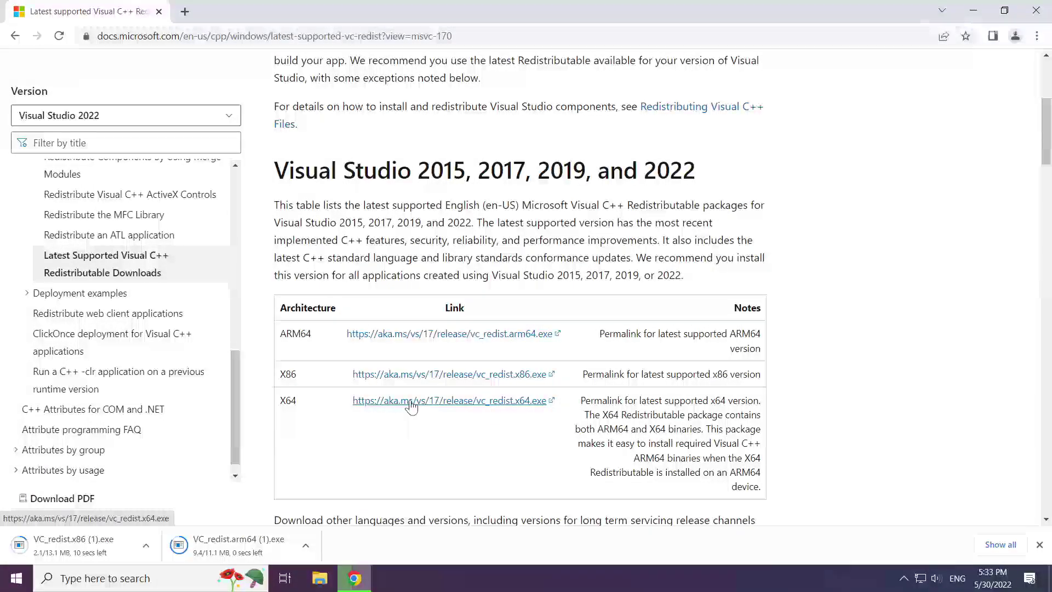
click(411, 402)
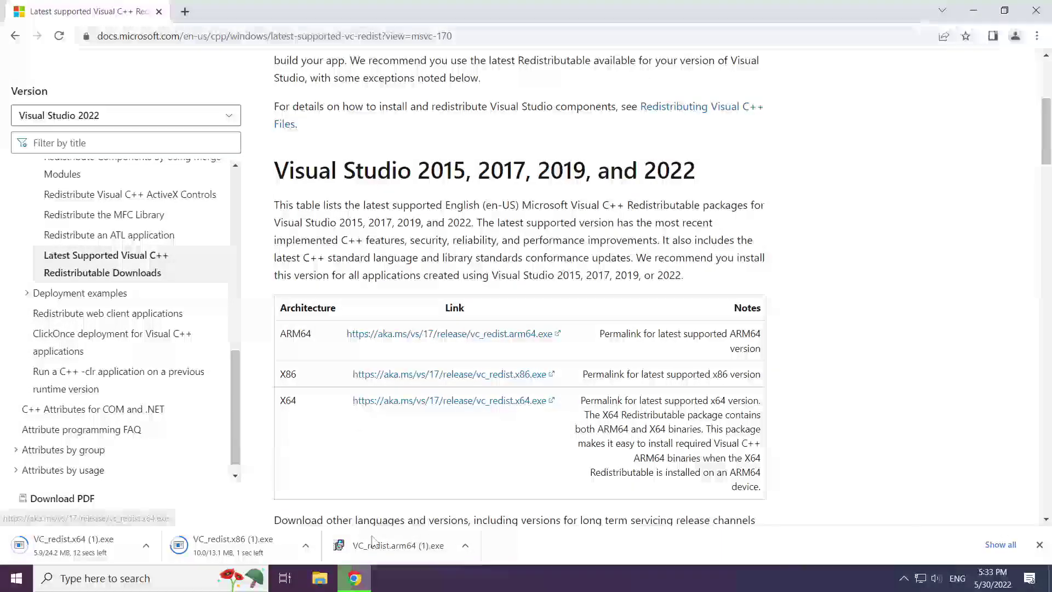
Launch the downloaded ARM64 redistributable installer and attempt to install it
click(408, 546)
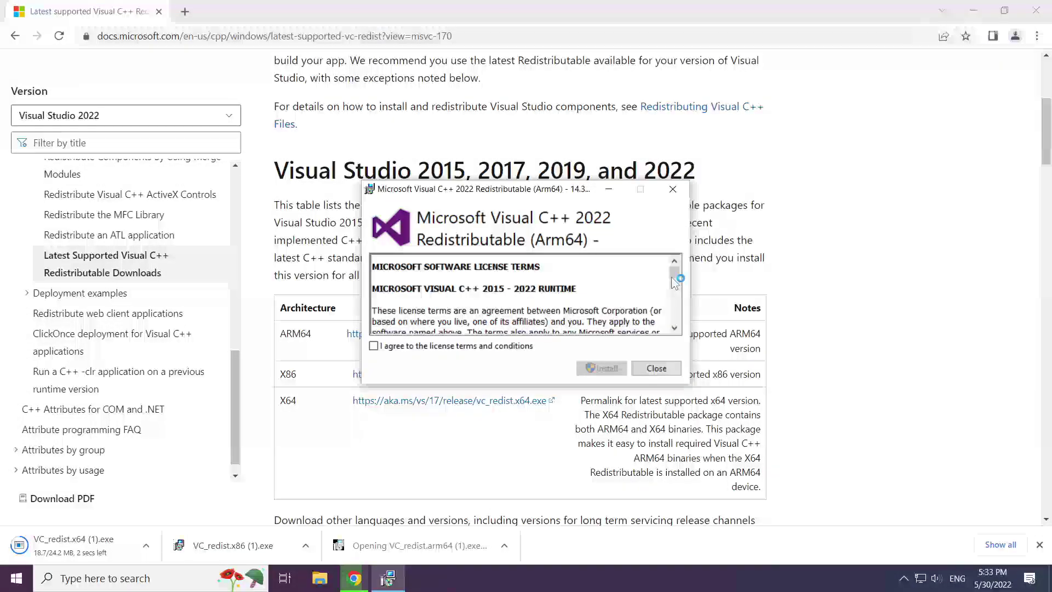
drag(675, 272, 675, 316)
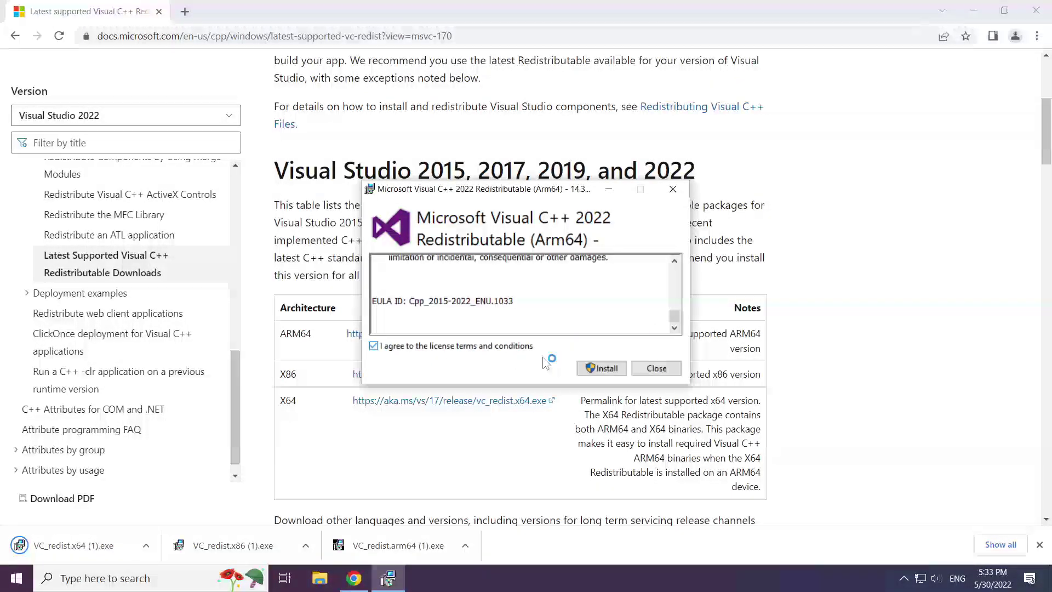
click(601, 368)
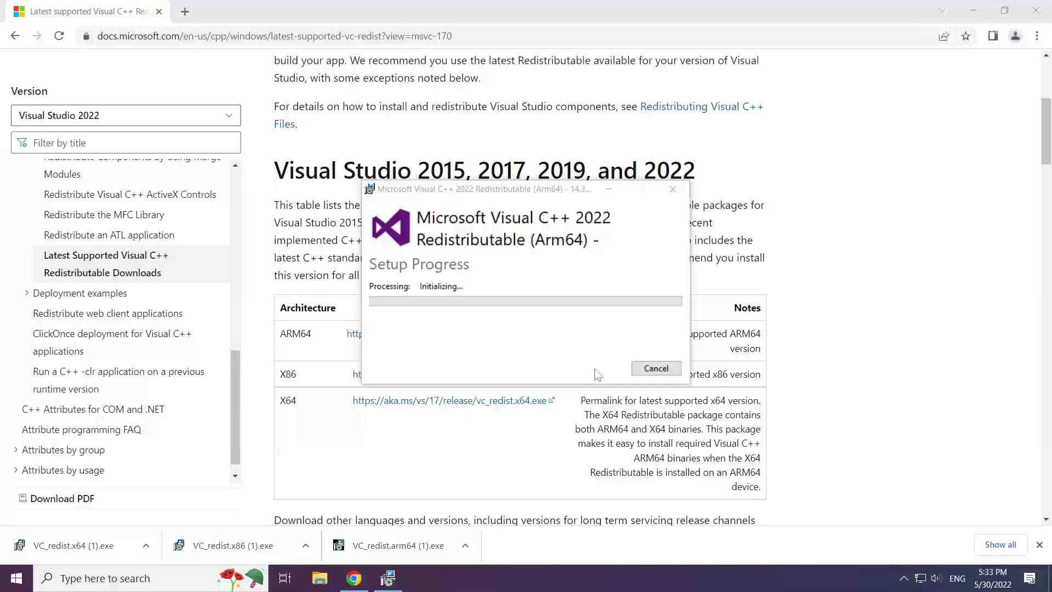
Install the x86 Visual C++ 2015-2022 Redistributable 14.32.31326 and close setup without restarting
click(237, 545)
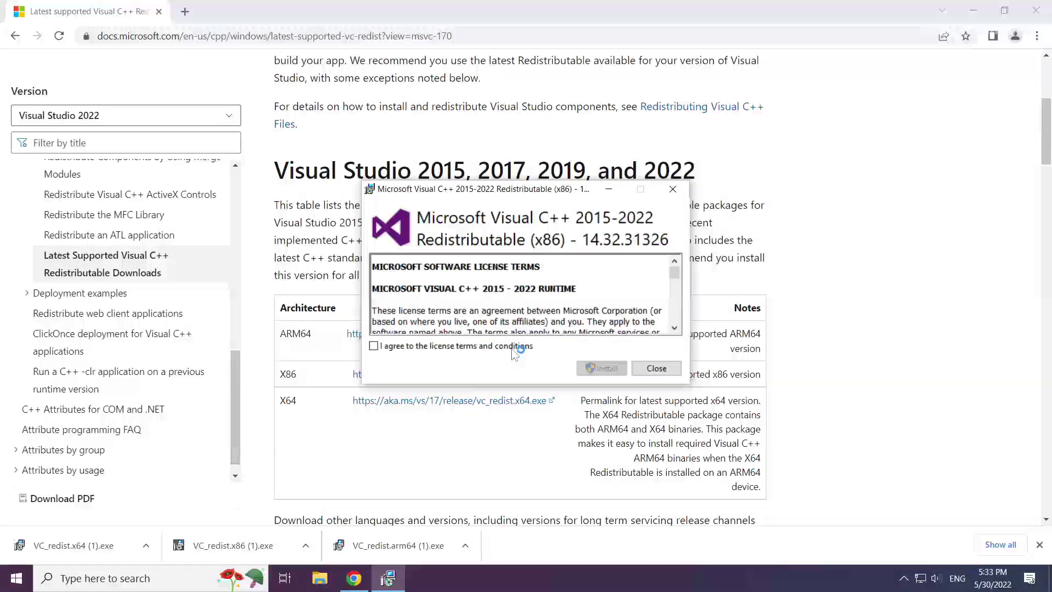
drag(674, 298, 674, 323)
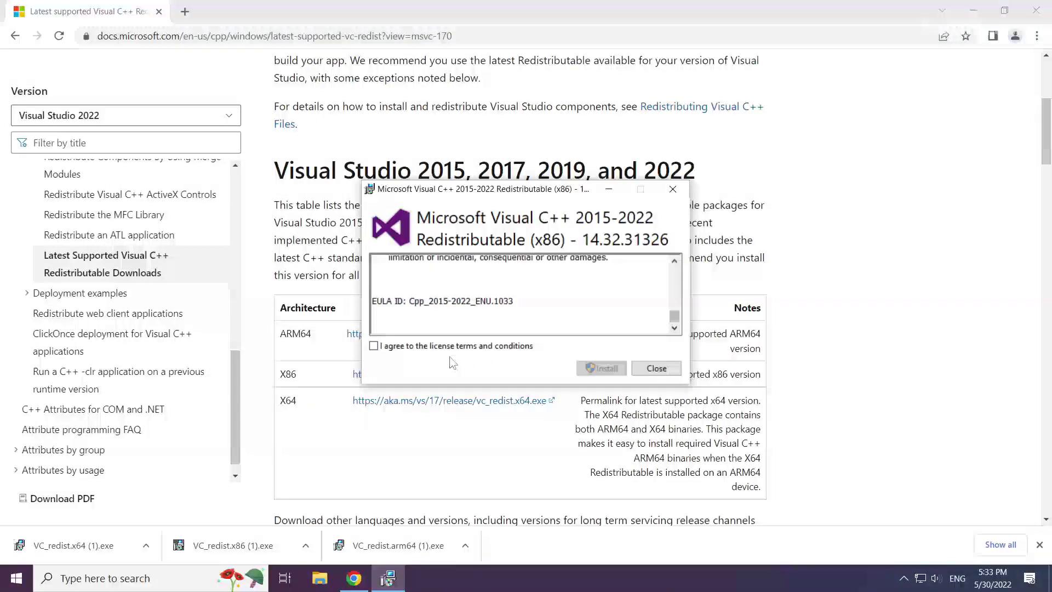
click(373, 345)
click(602, 369)
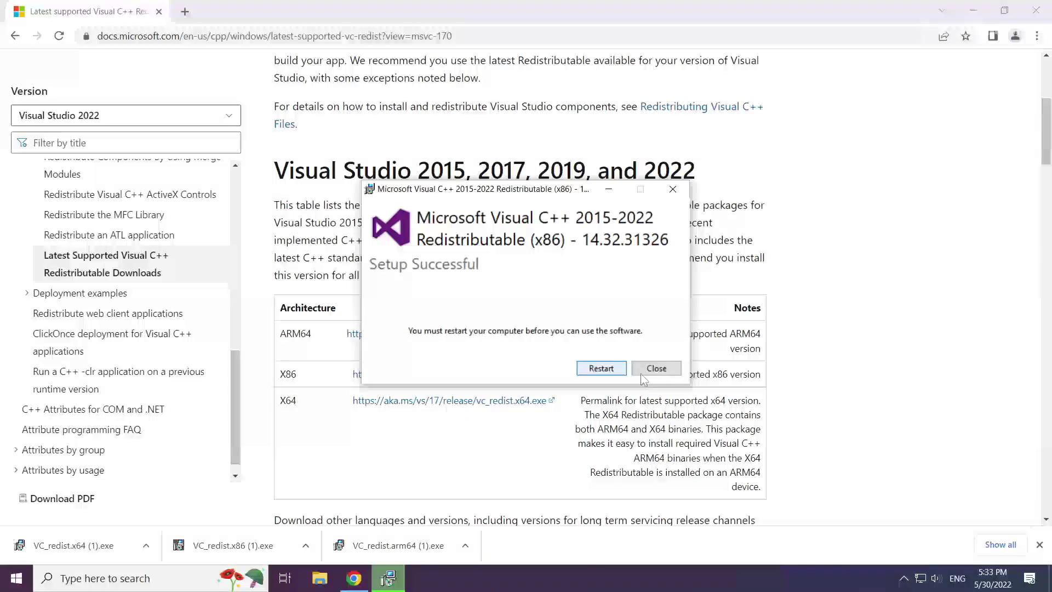
click(657, 369)
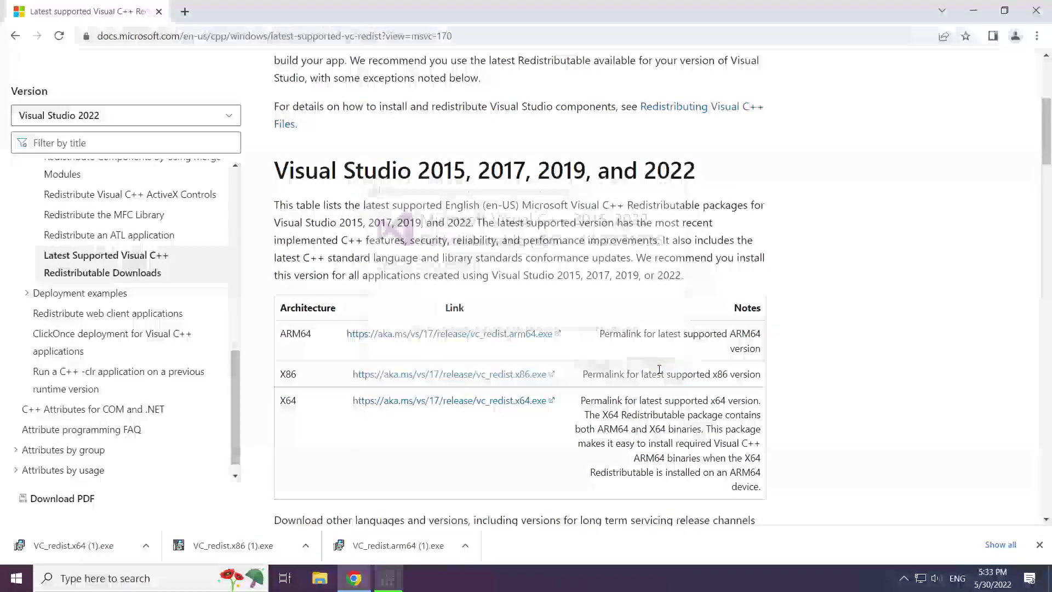
Install the x64 Visual C++ 2015-2022 Redistributable 14.32.31326, close setup, then close Chrome
click(78, 550)
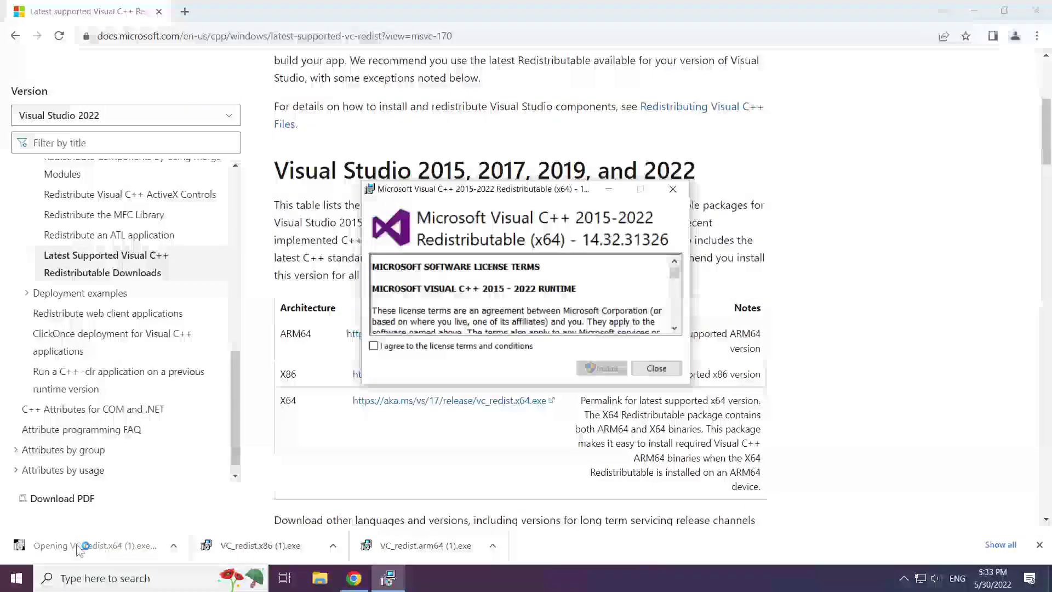
scroll(438, 306, down, 15)
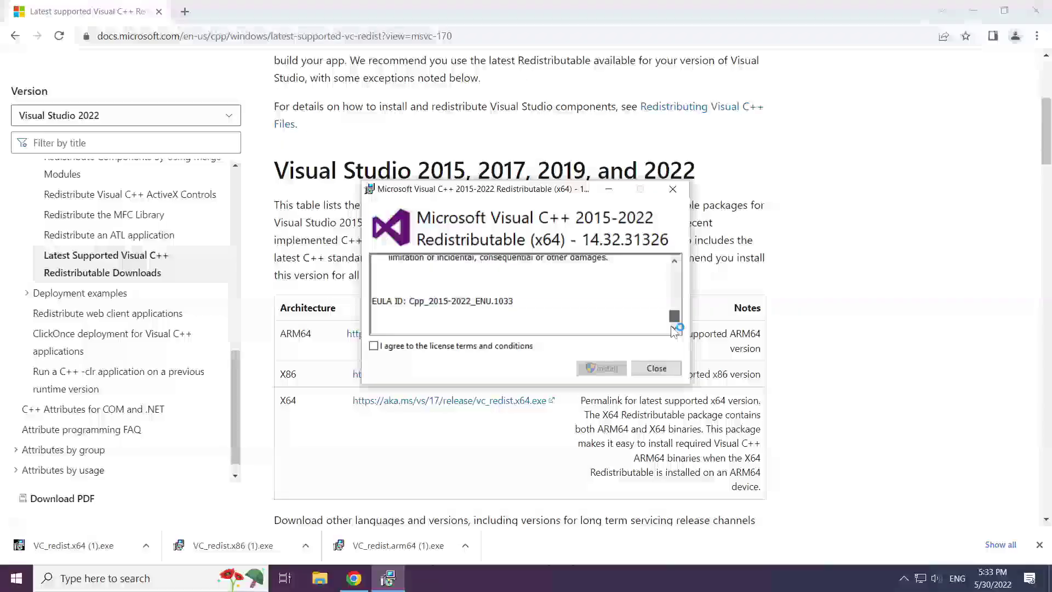
click(373, 346)
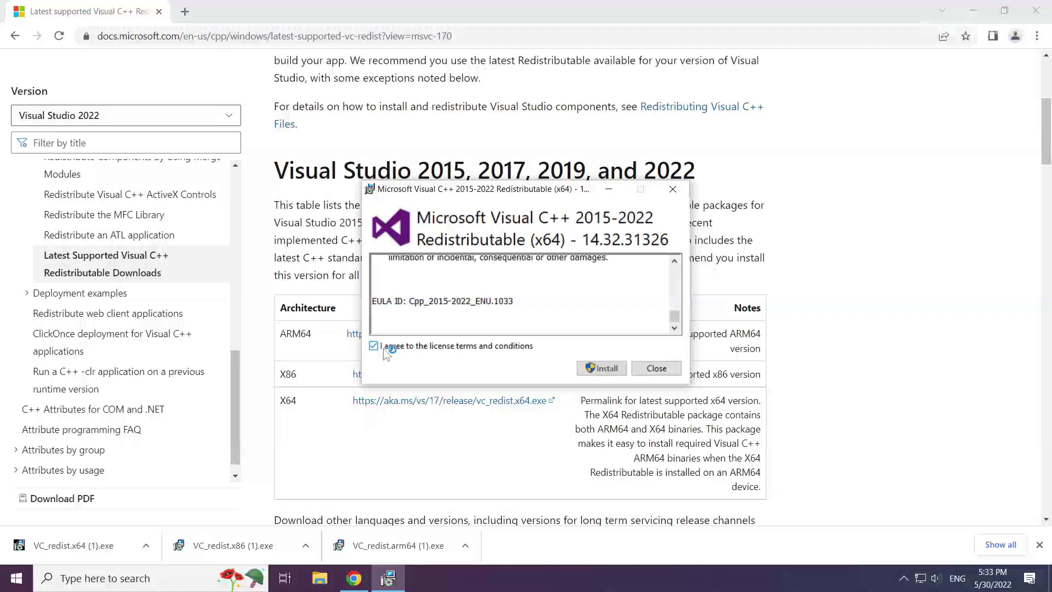
click(603, 369)
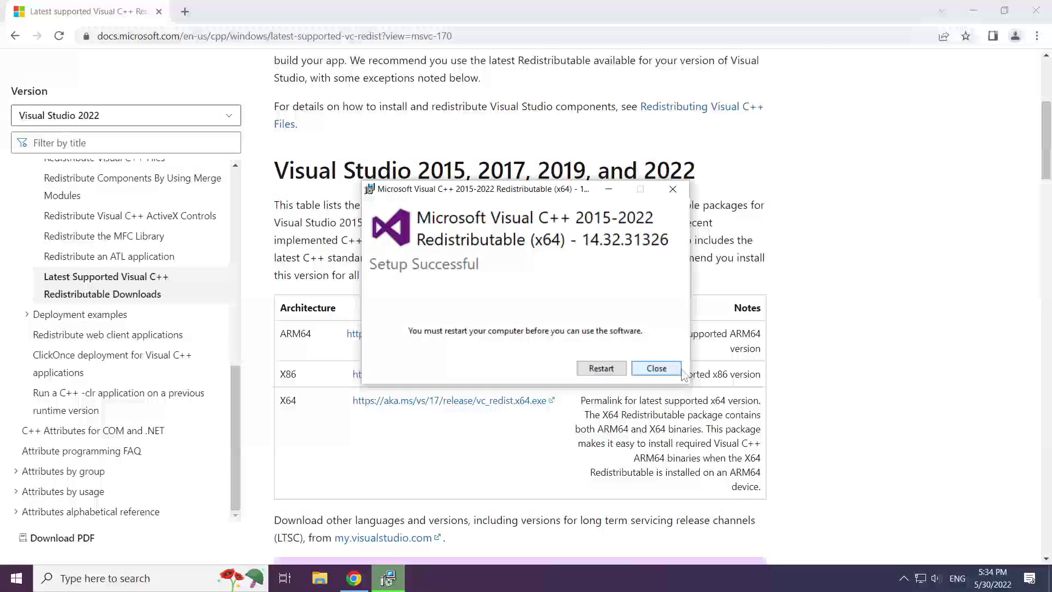
click(660, 370)
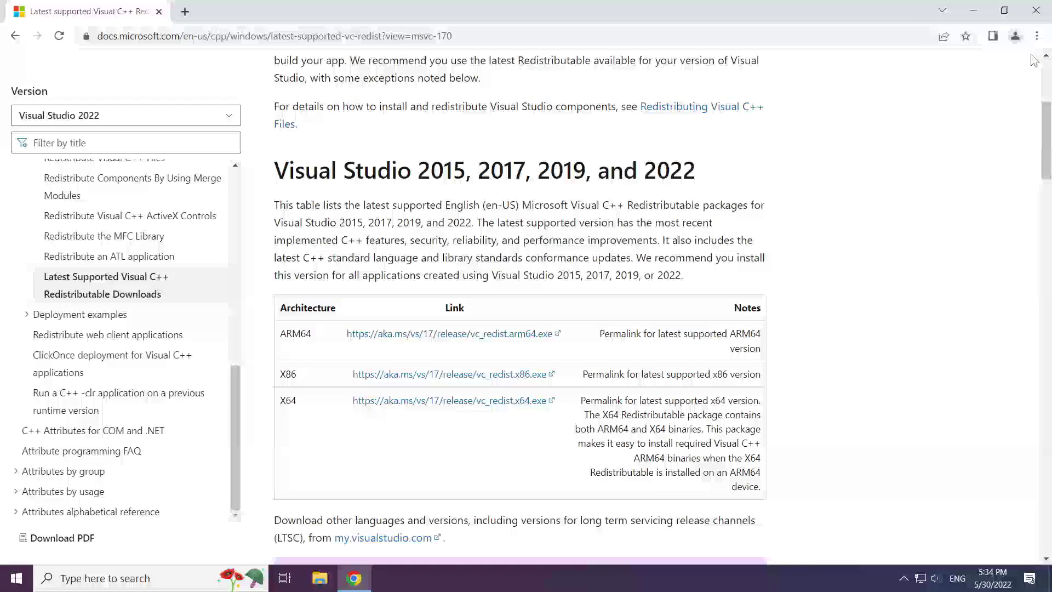
click(1038, 18)
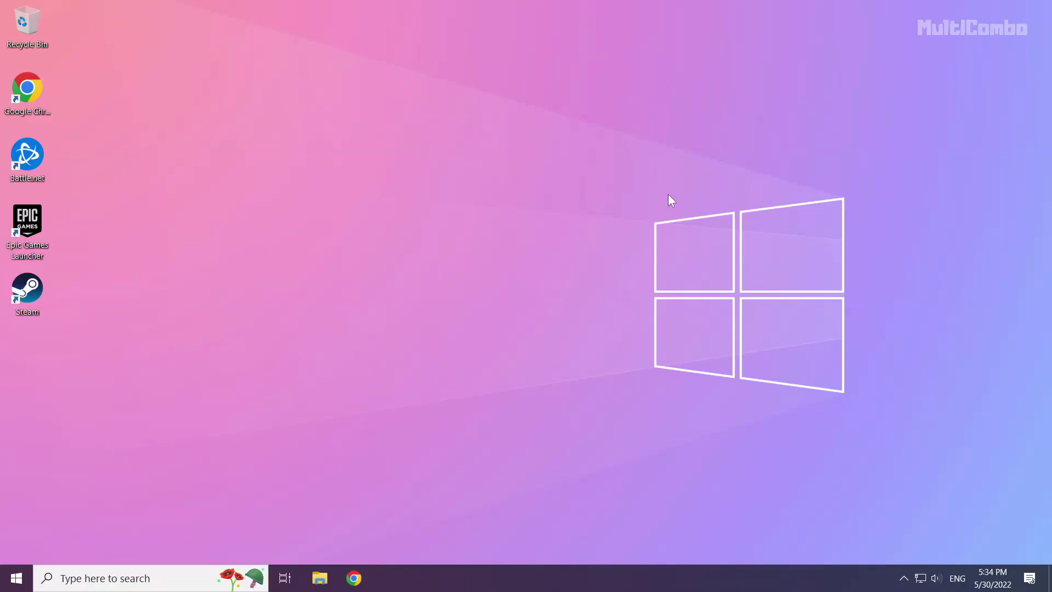
Launch Task Manager from the Start button's Win+X quick-access menu
right_click(19, 586)
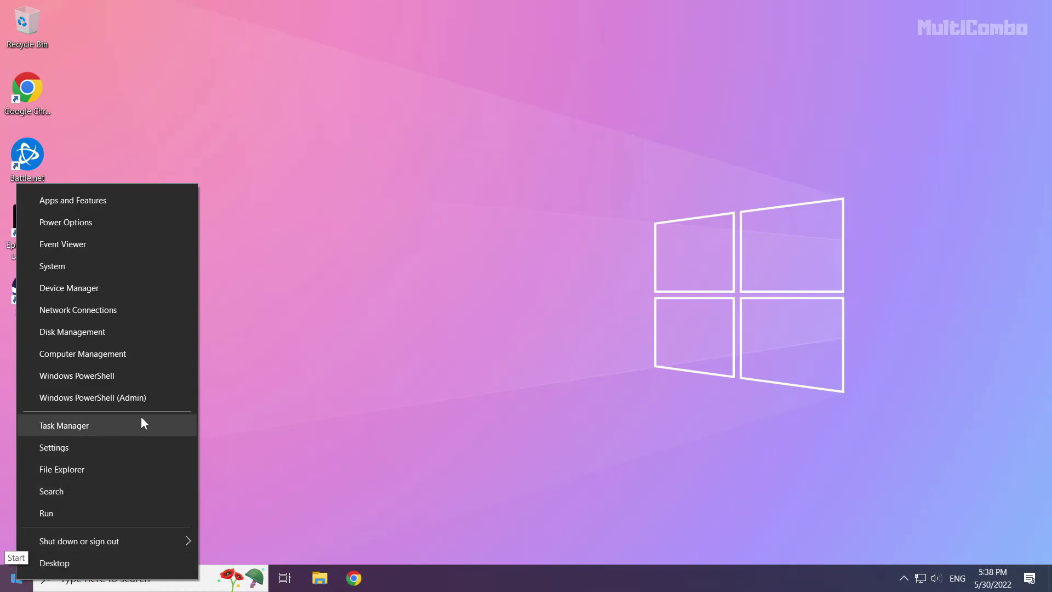
click(94, 424)
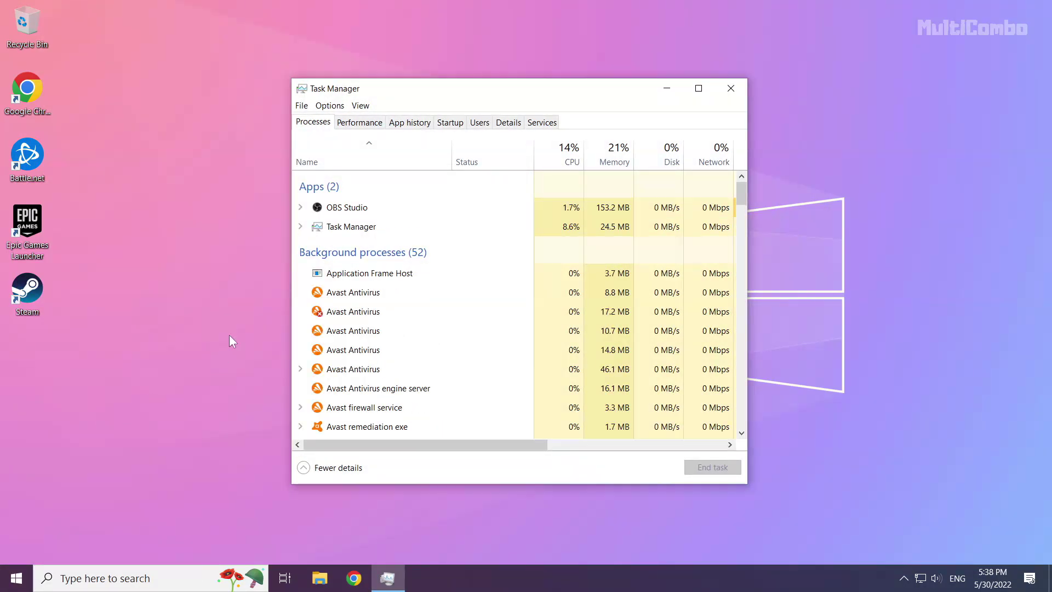
On the Startup tab, disable Microsoft Edge and Java Update Scheduler from launching at startup
click(455, 124)
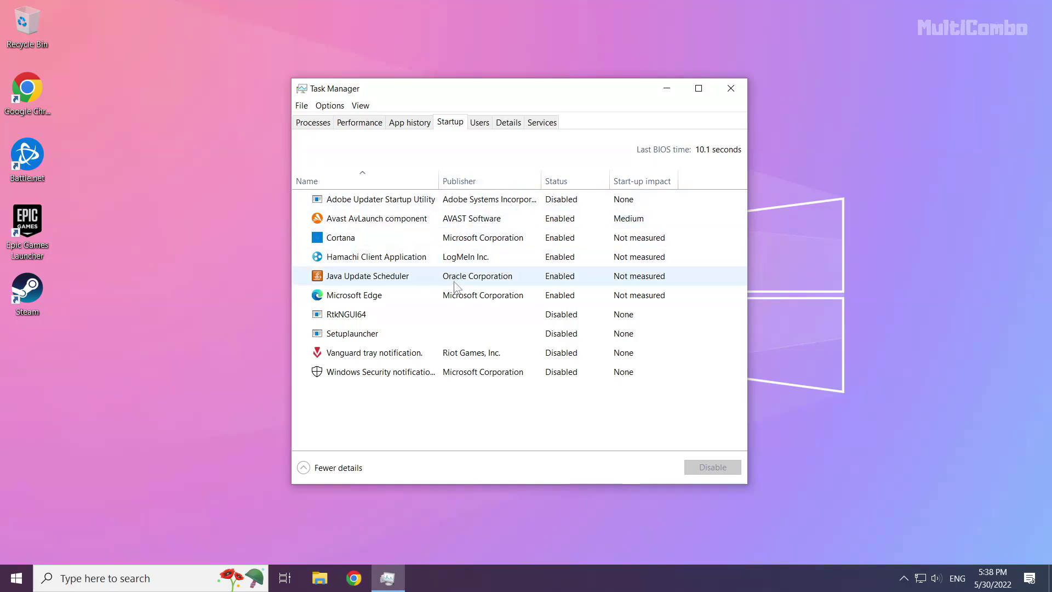
click(400, 296)
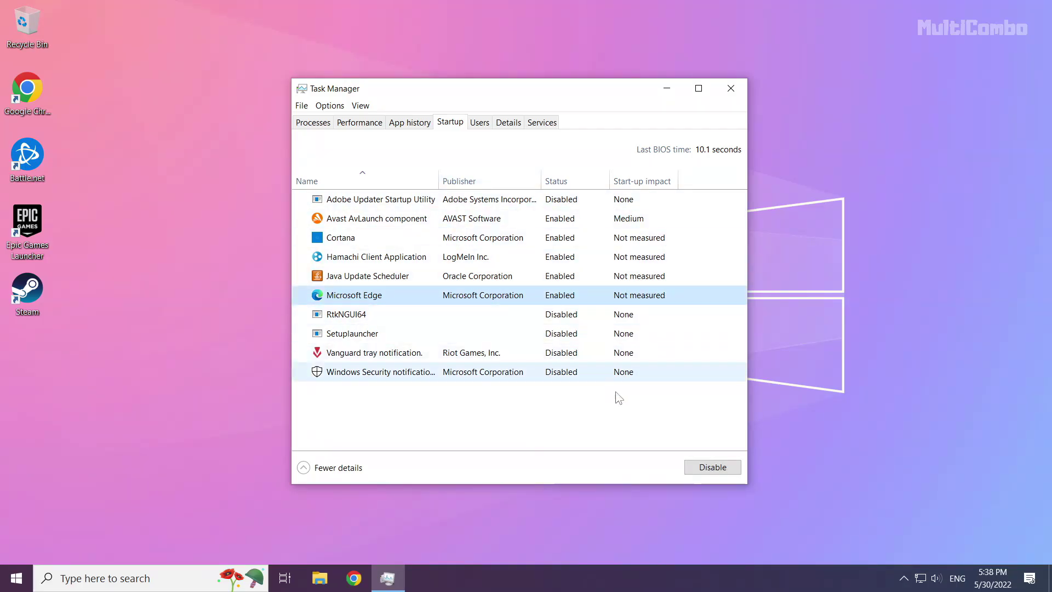
click(712, 466)
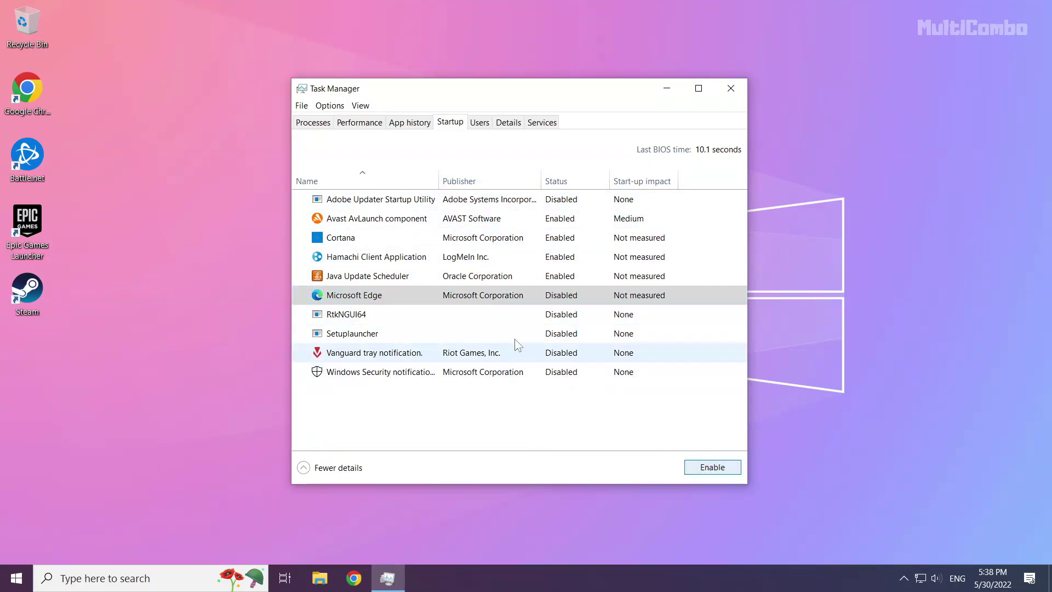
click(417, 281)
click(715, 468)
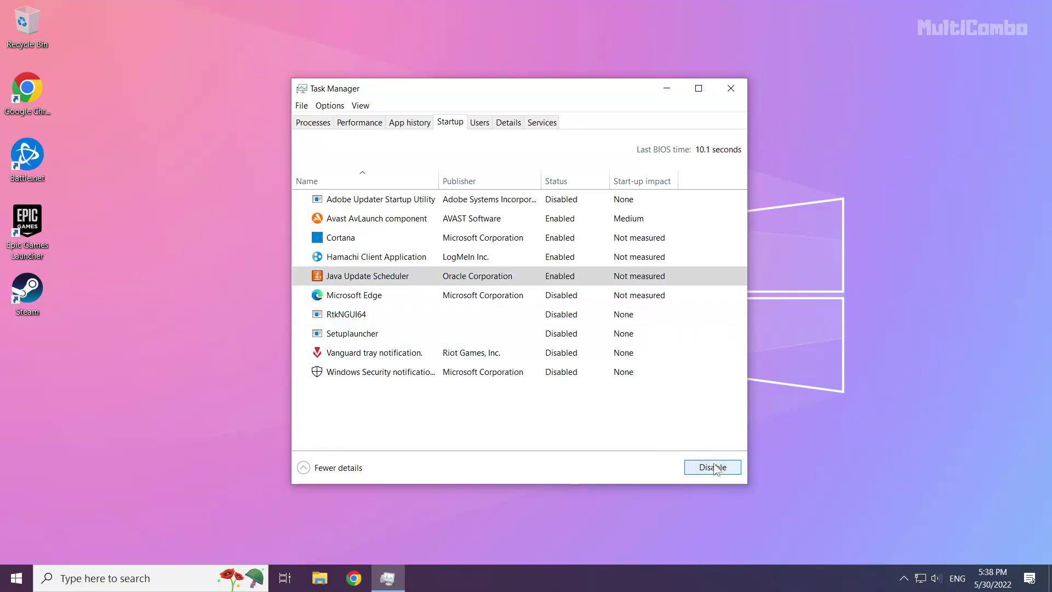
Disable Hamachi Client Application and Cortana at startup, then close Task Manager
click(449, 260)
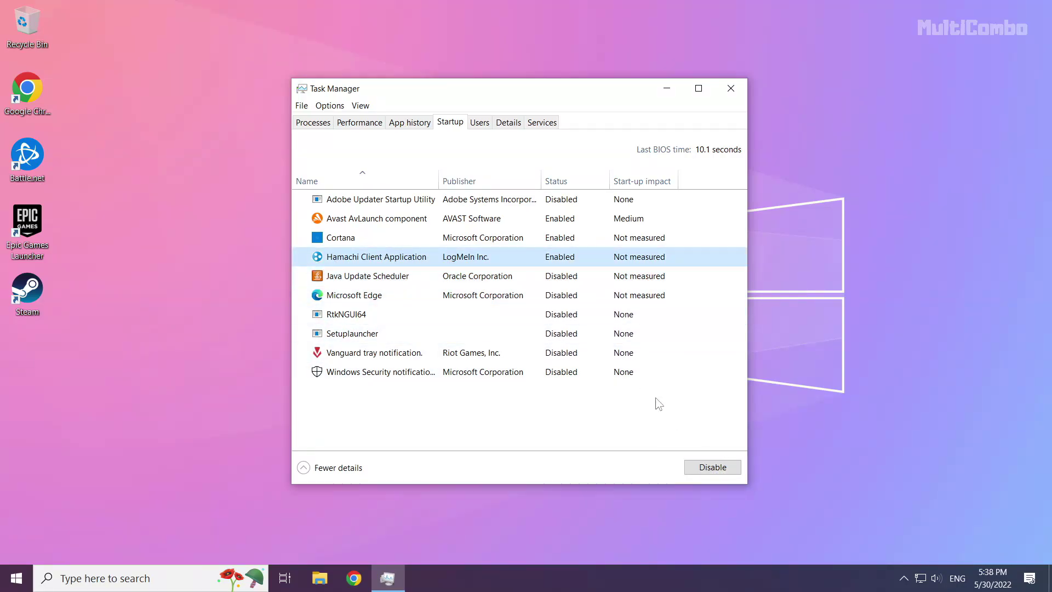
click(729, 469)
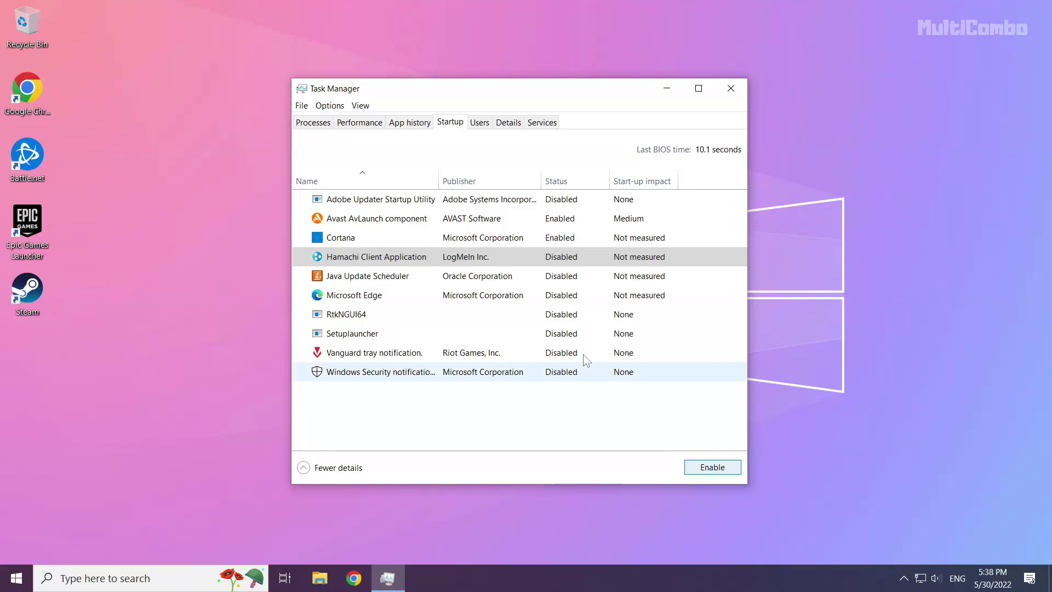
click(506, 244)
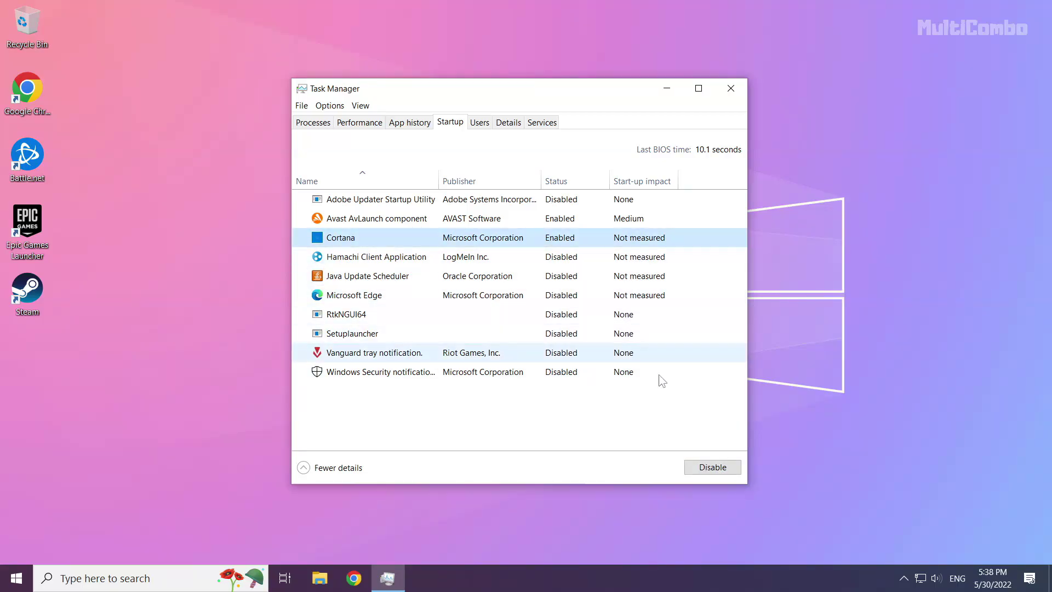
click(709, 466)
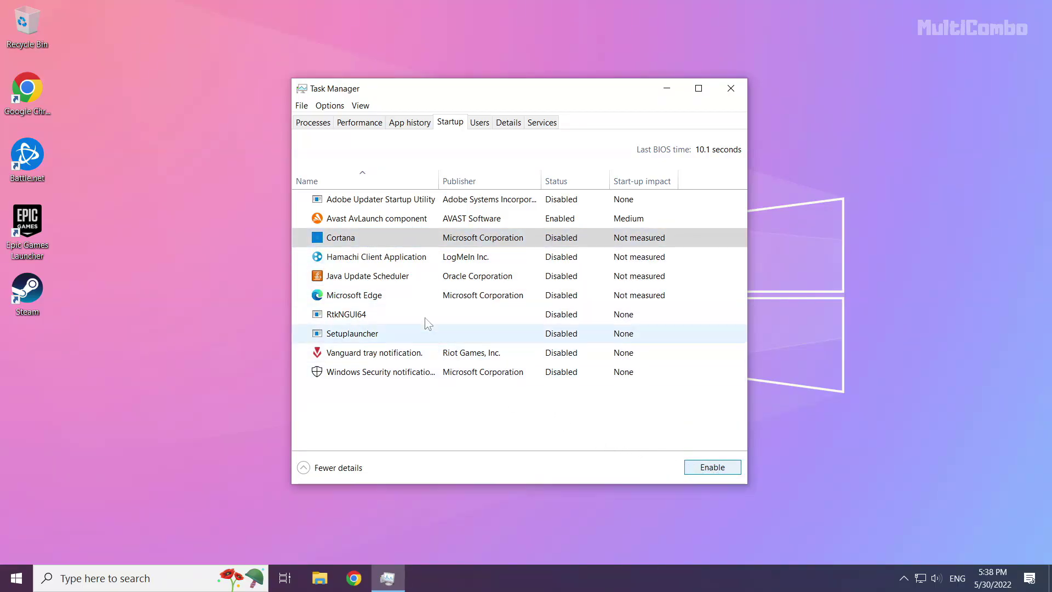
click(732, 89)
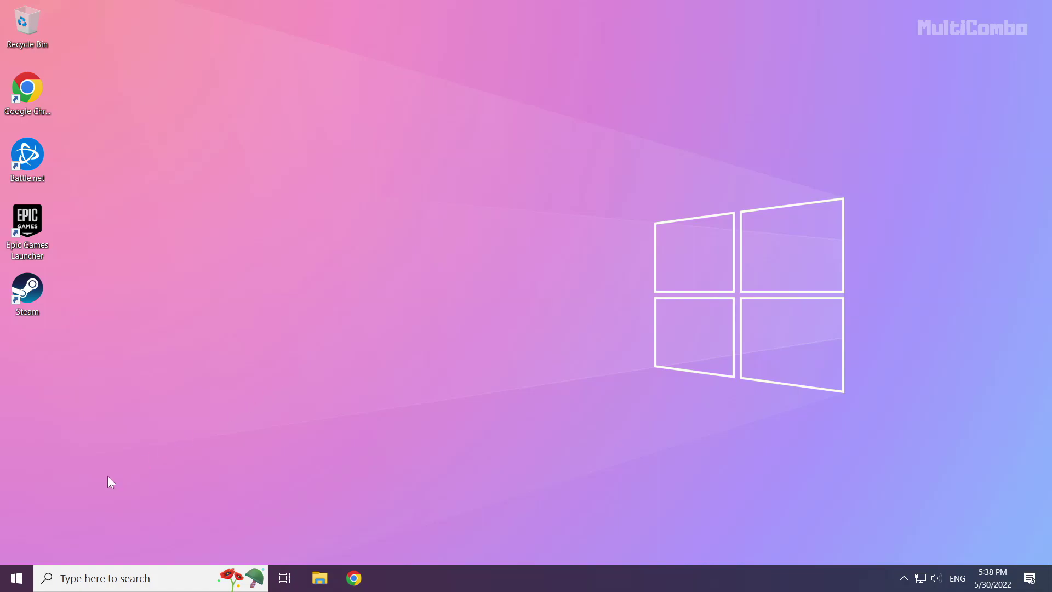
Show the Start menu's power options: Sleep, Shut down and Restart
click(16, 578)
click(17, 548)
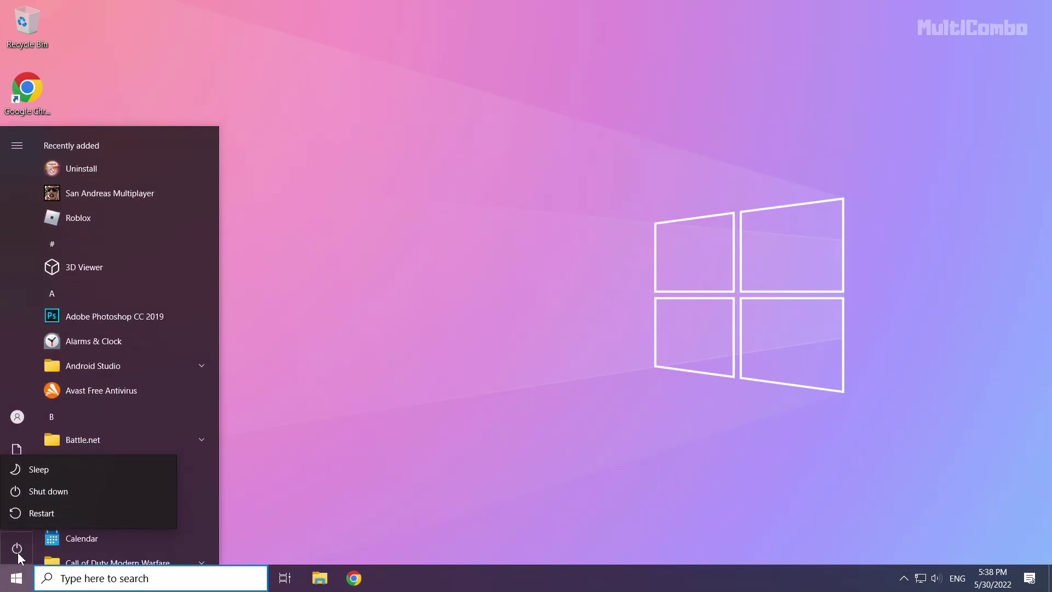